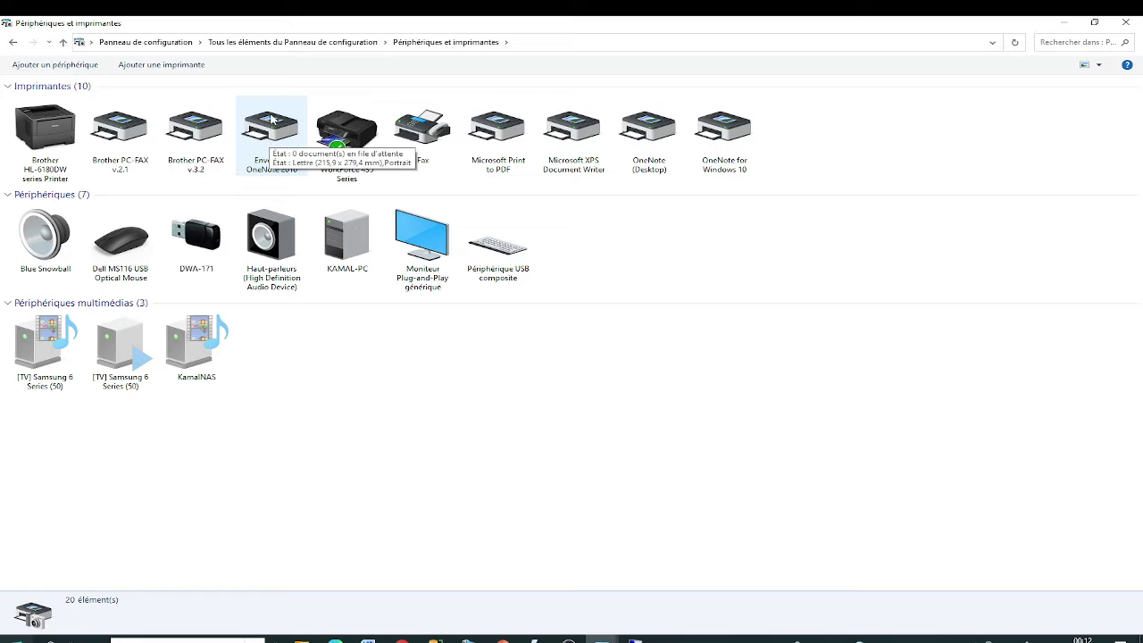
right_click(265, 132)
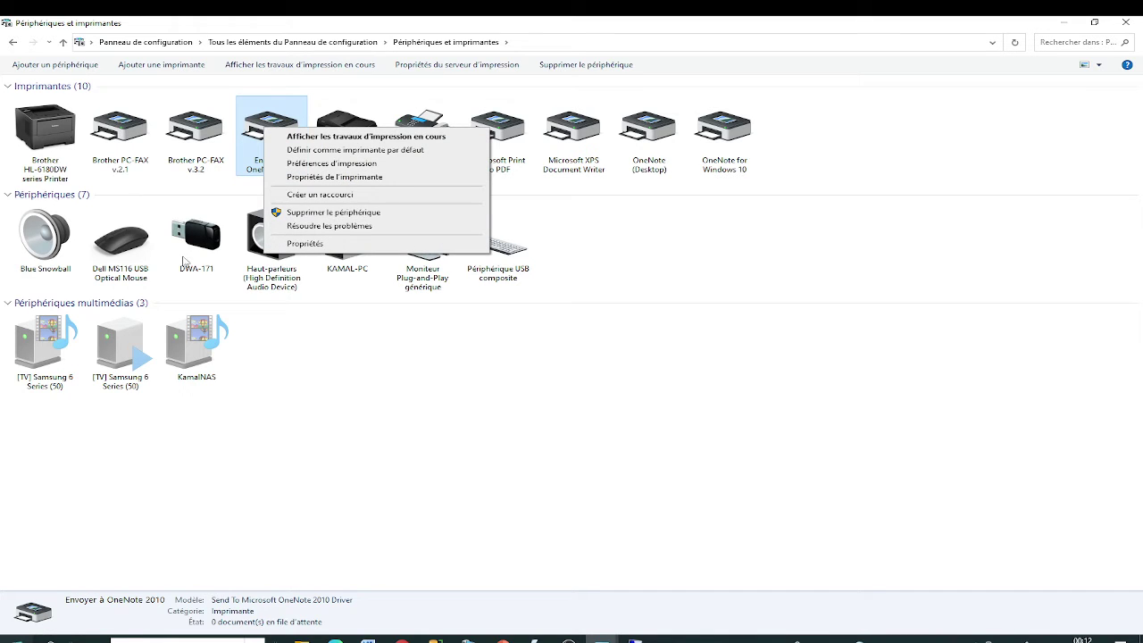
click(346, 375)
click(346, 375)
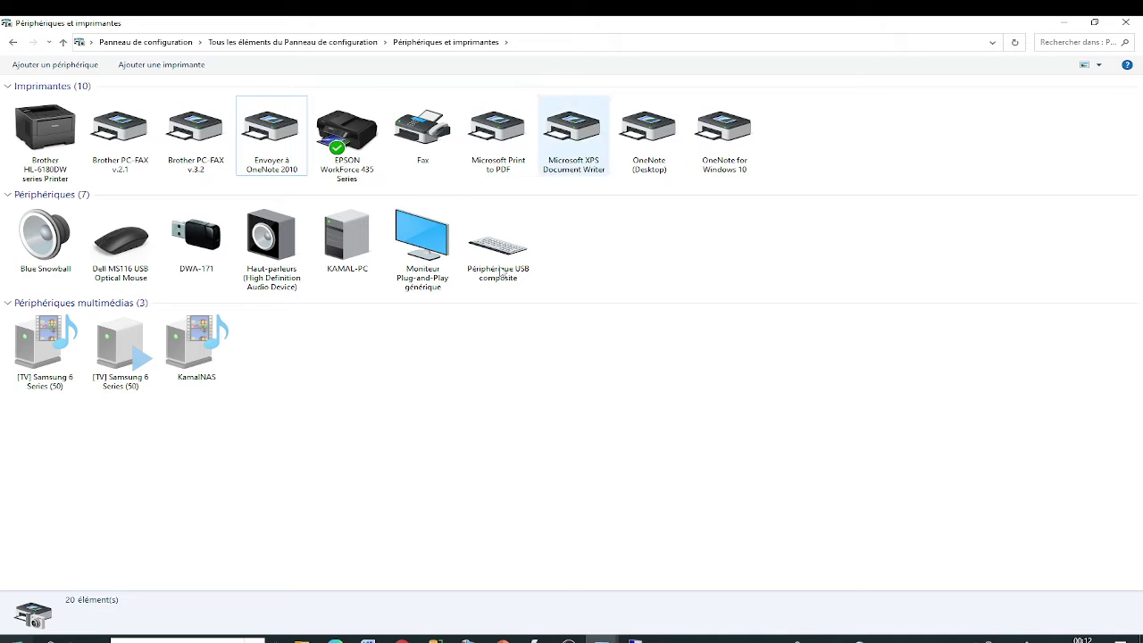
click(128, 640)
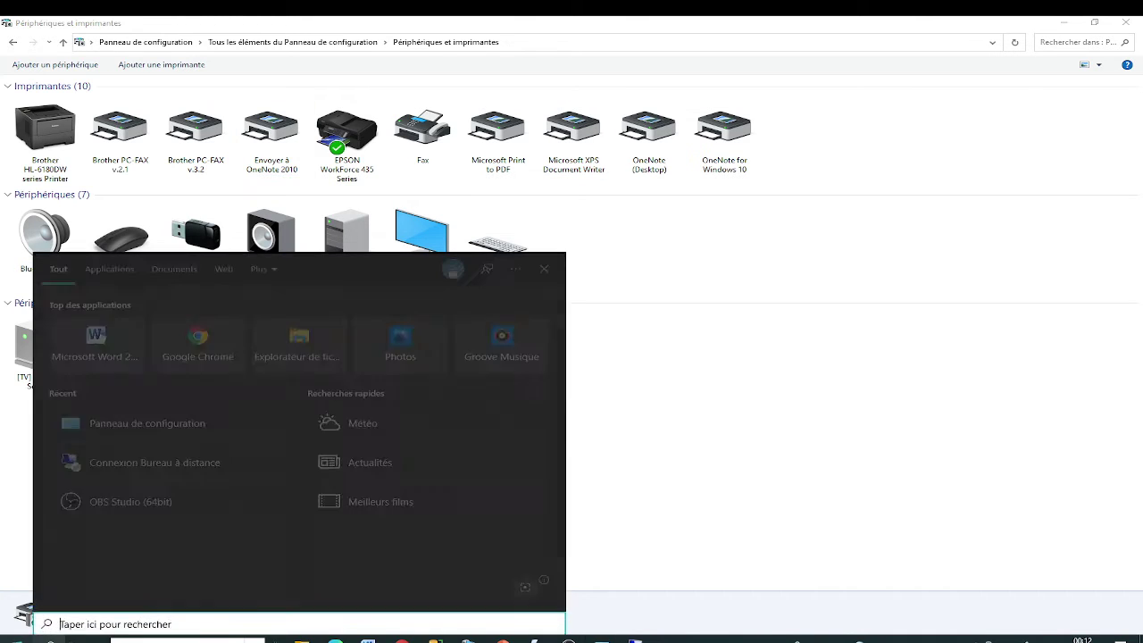
text(w)
click(126, 326)
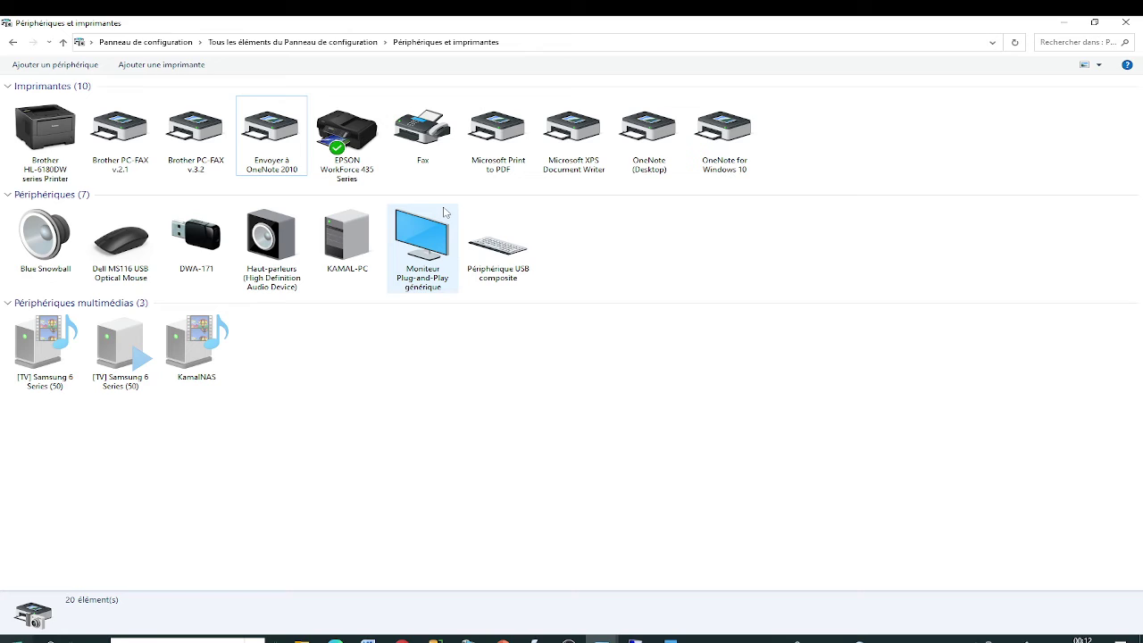
- Switch to PowerPoint to review the slide on installing a printer with a USB cable, and return to the printers window
mouse_move(343, 165)
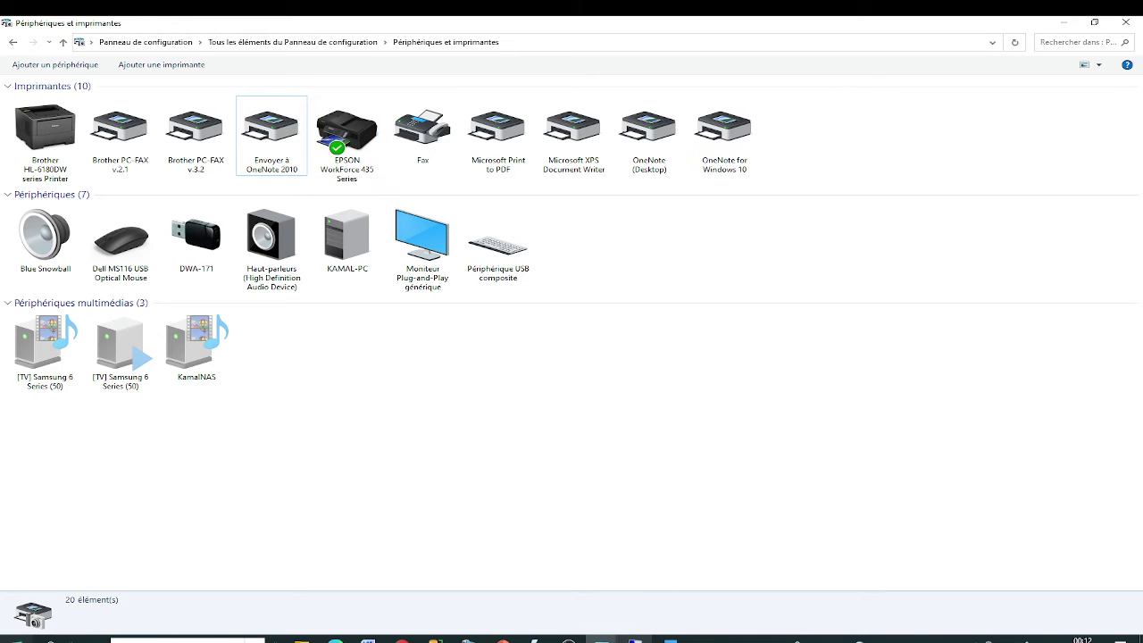
mouse_move(635, 639)
click(503, 640)
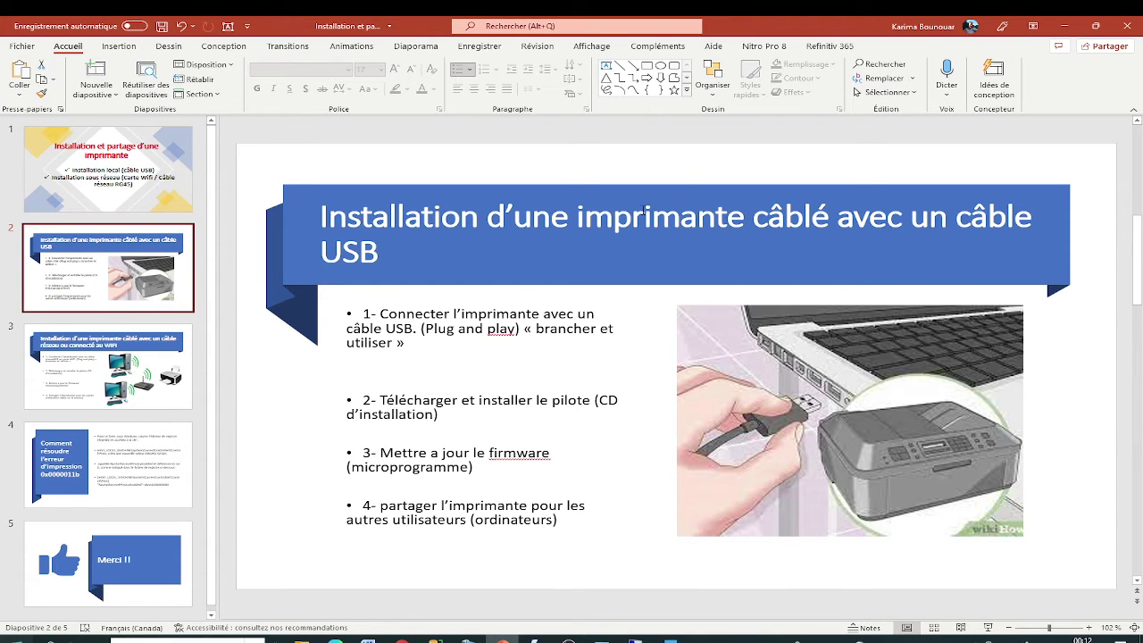
click(1064, 25)
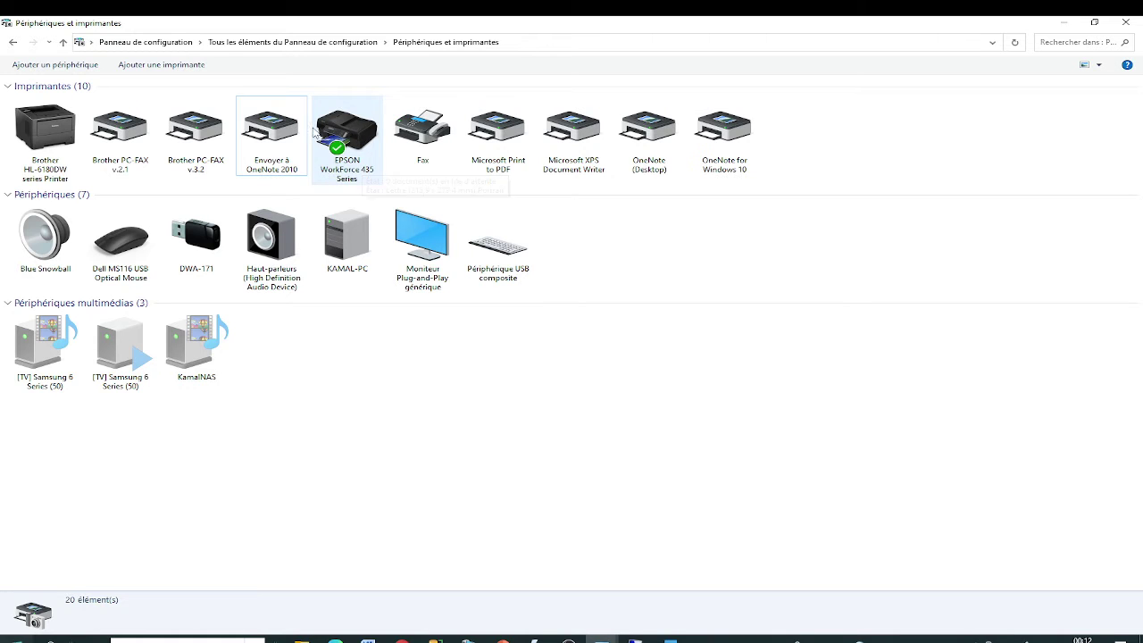
- Share the EPSON WorkForce 435 Series printer on the network through its printer properties, keeping the proposed share name
click(350, 131)
right_click(350, 131)
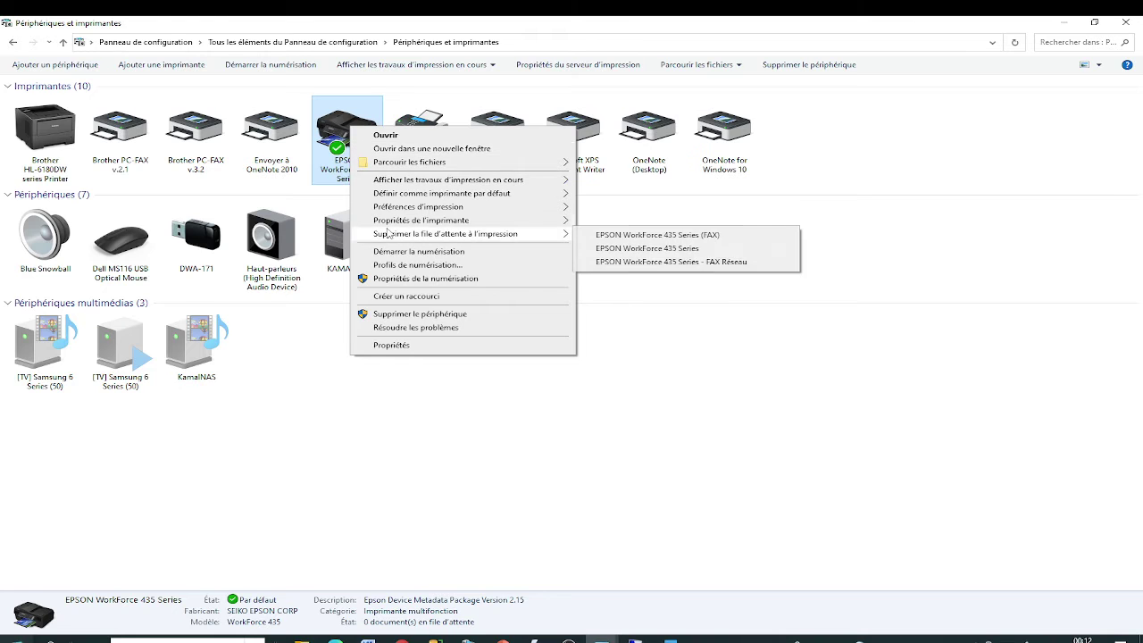
mouse_move(404, 223)
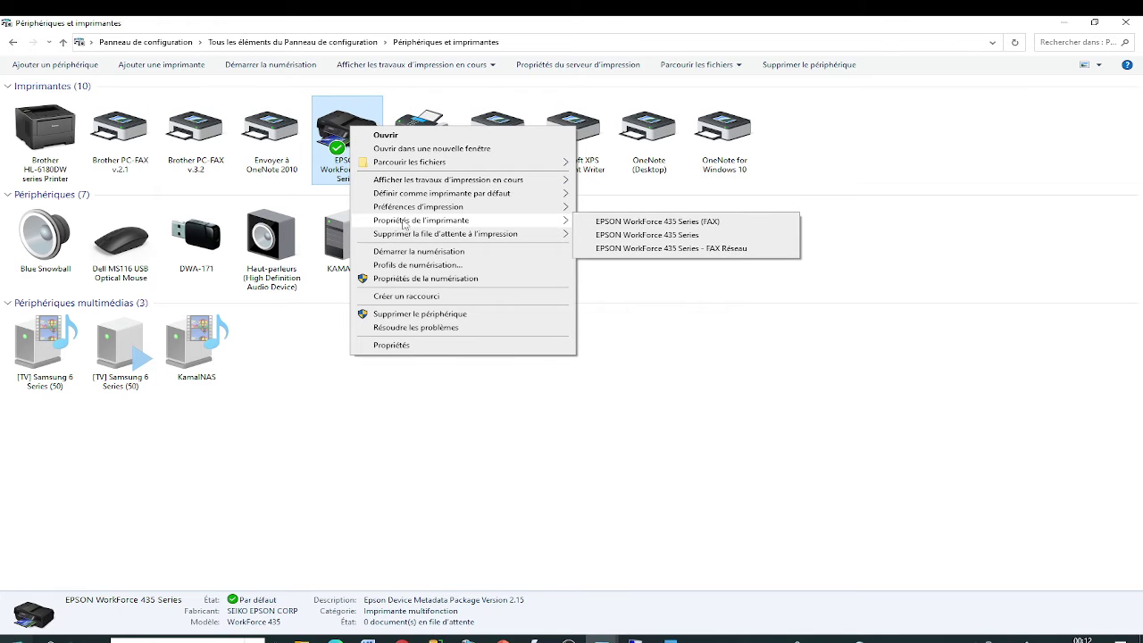
click(668, 237)
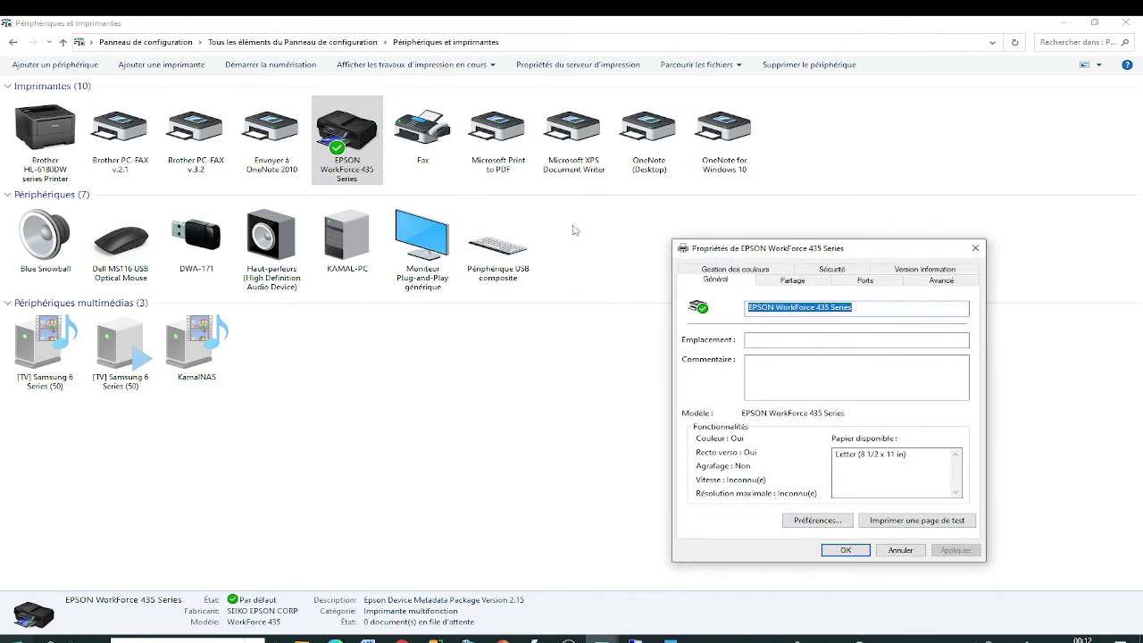
click(794, 282)
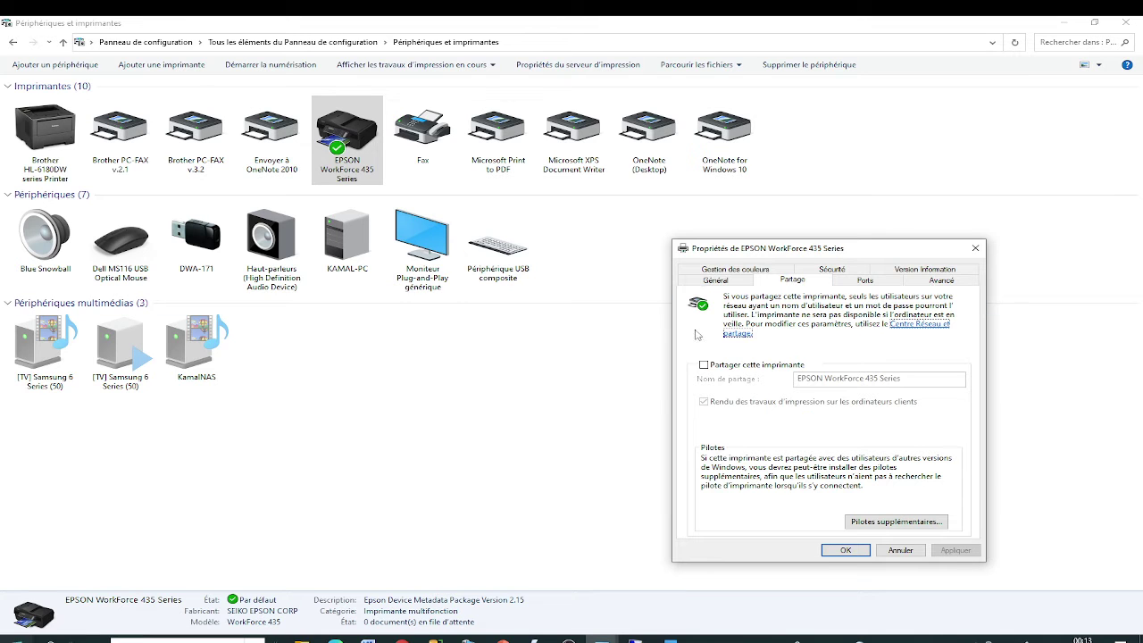
click(704, 365)
click(955, 550)
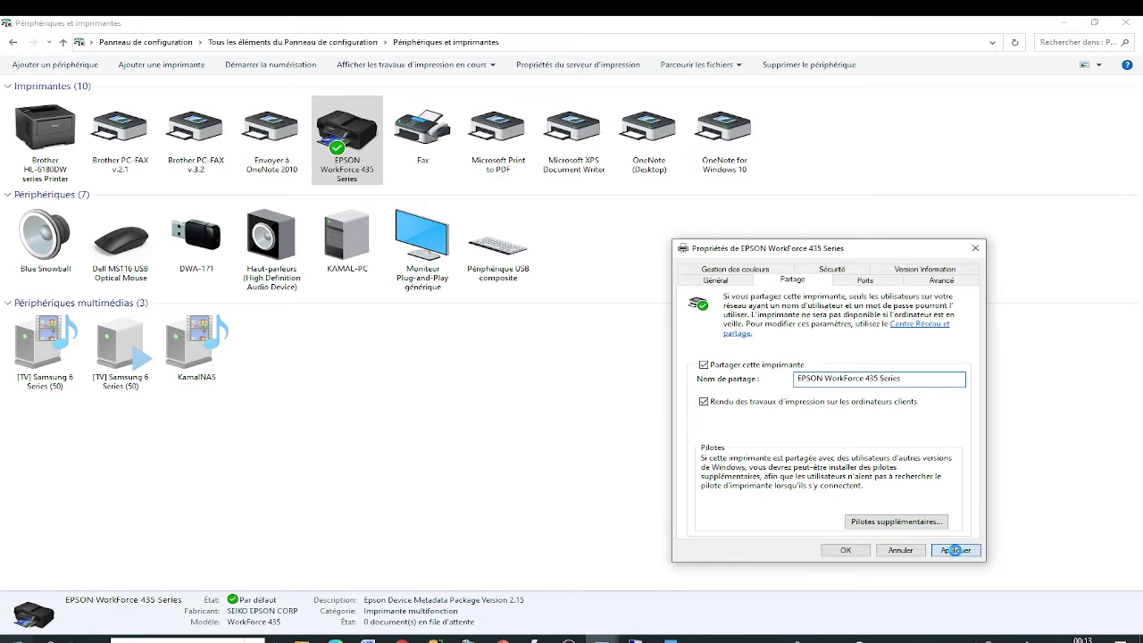
click(846, 551)
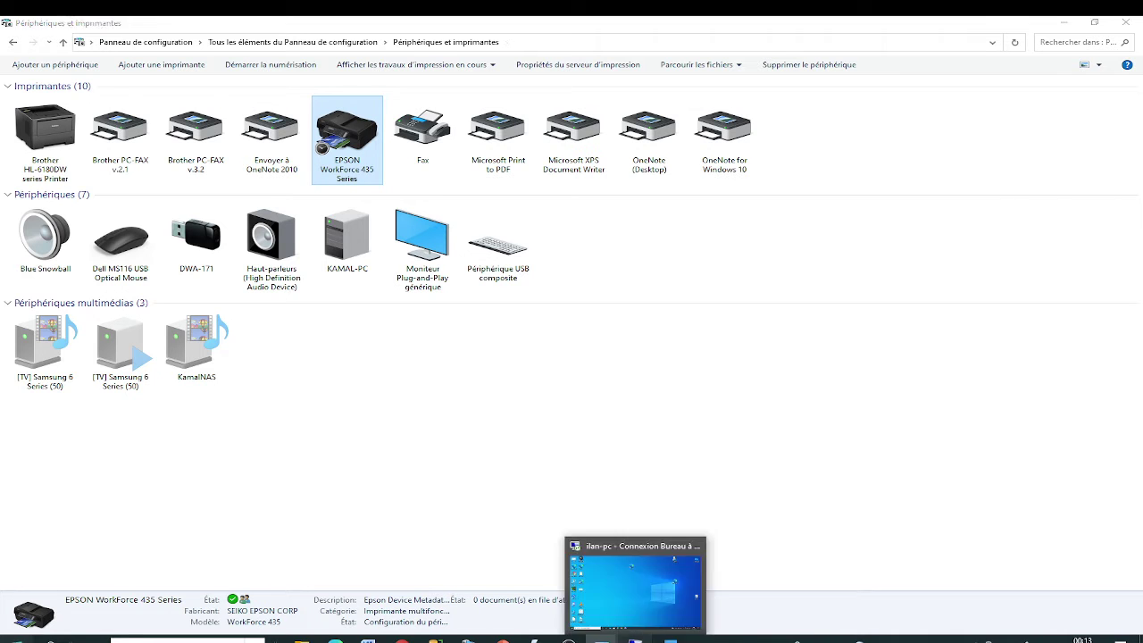
click(635, 639)
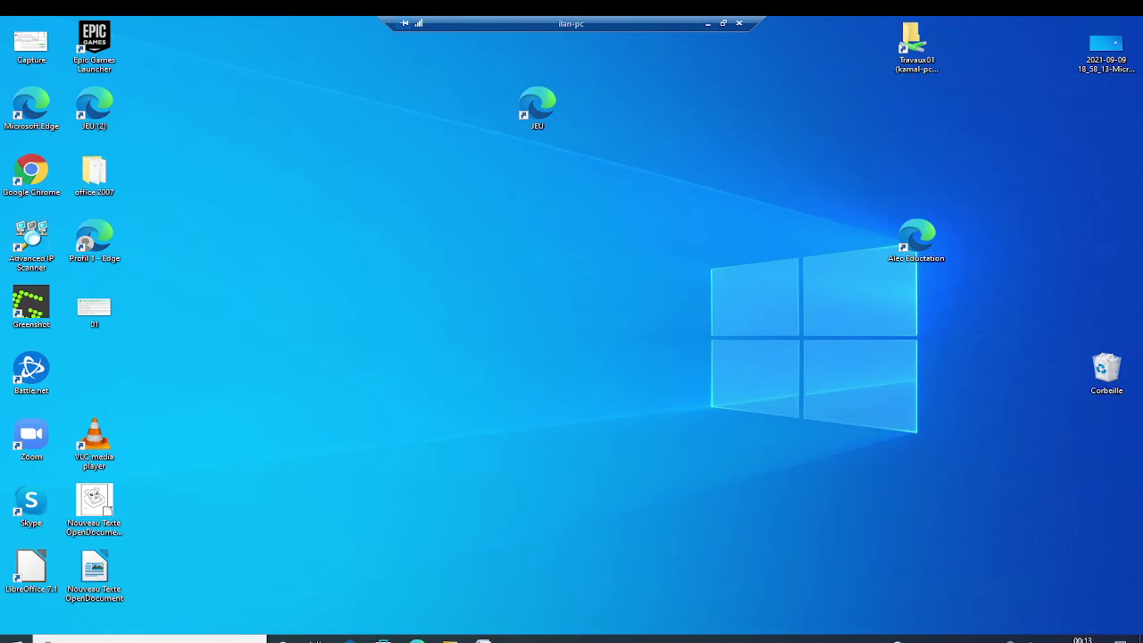
click(709, 22)
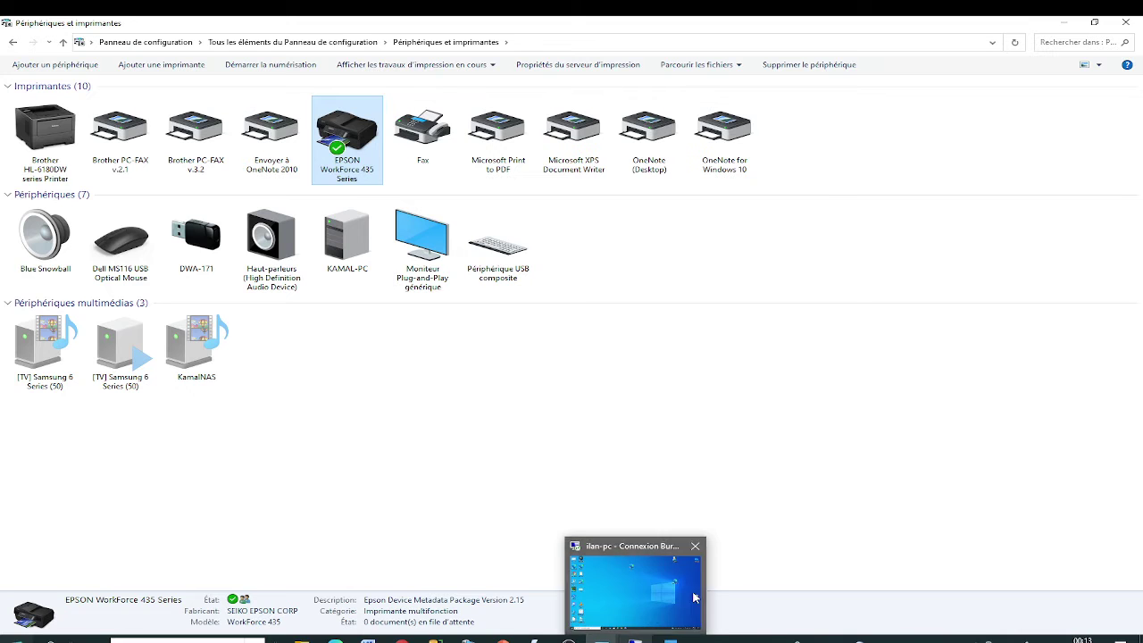
click(1065, 23)
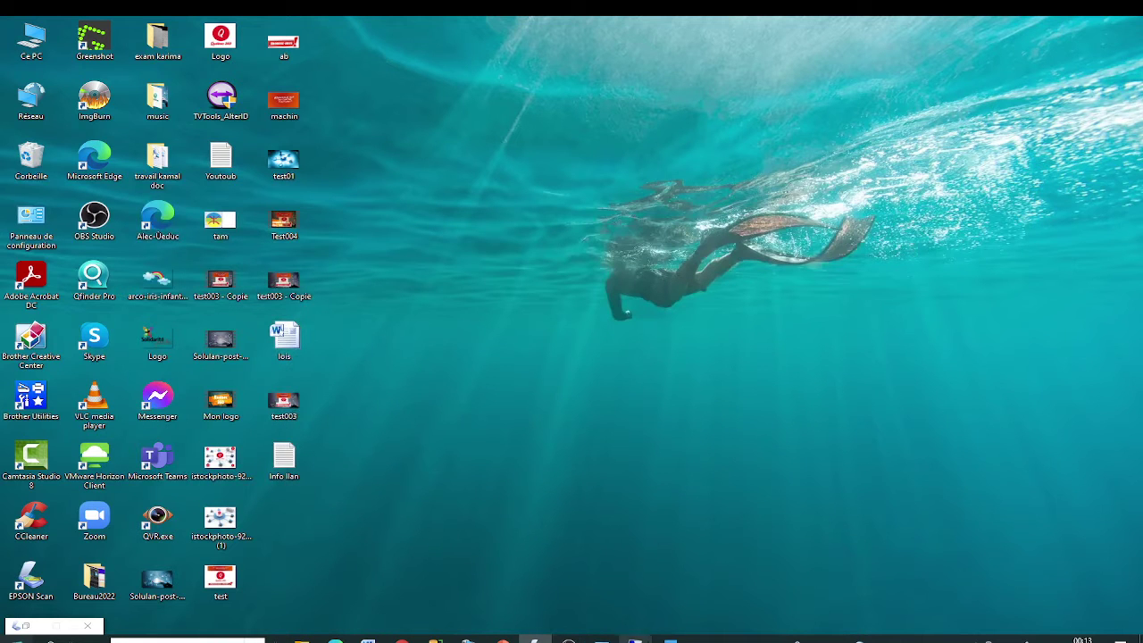
click(635, 639)
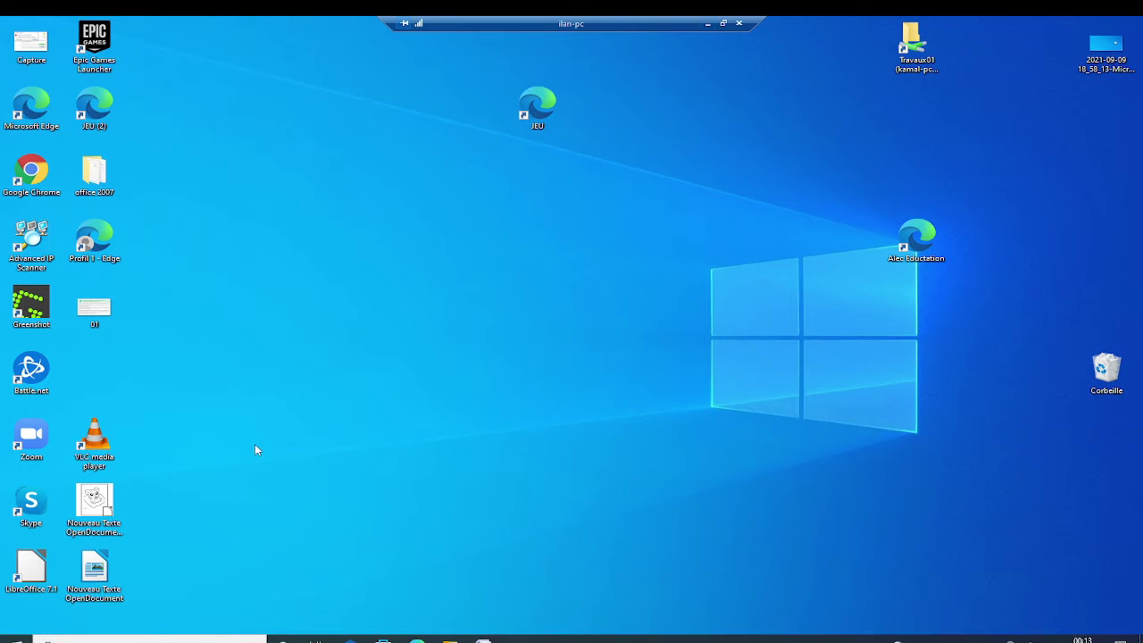
click(102, 637)
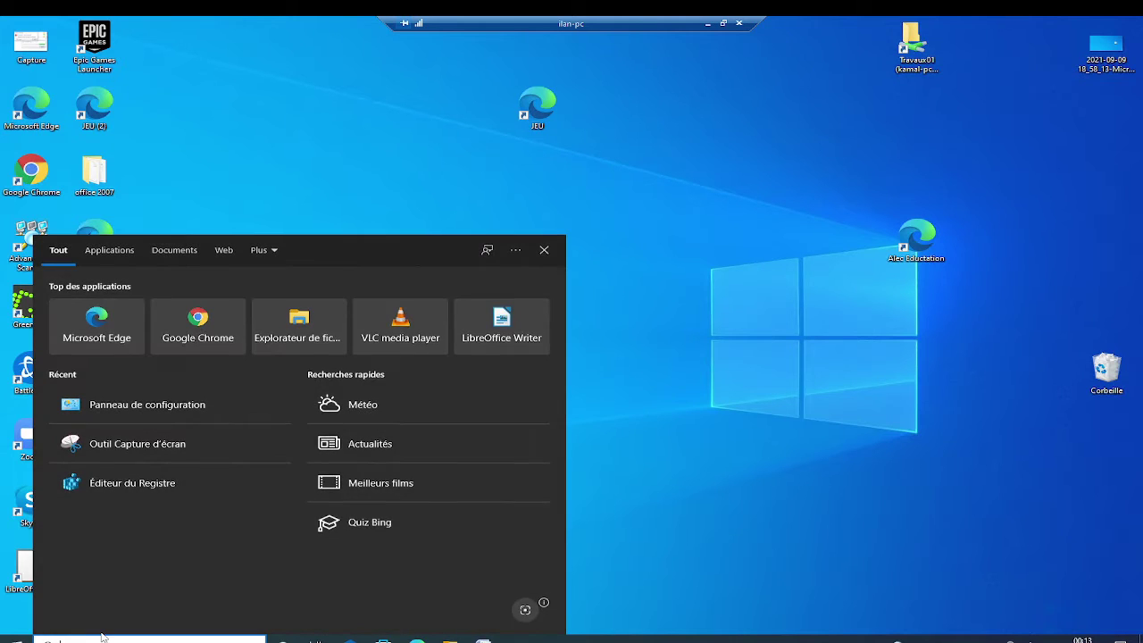
text(\)
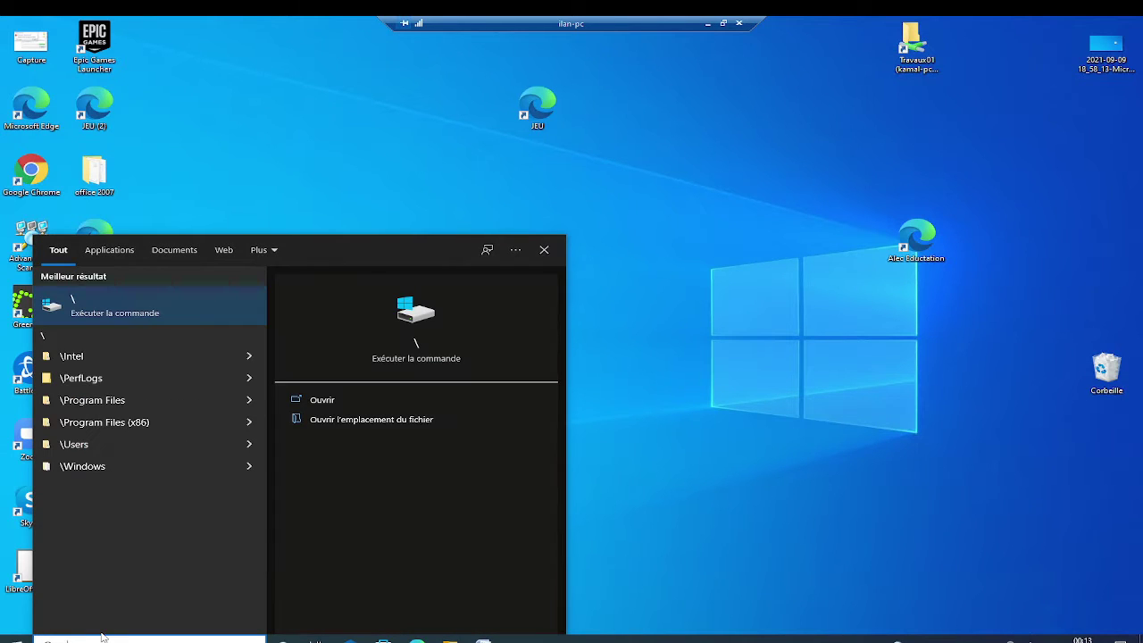
text(\)
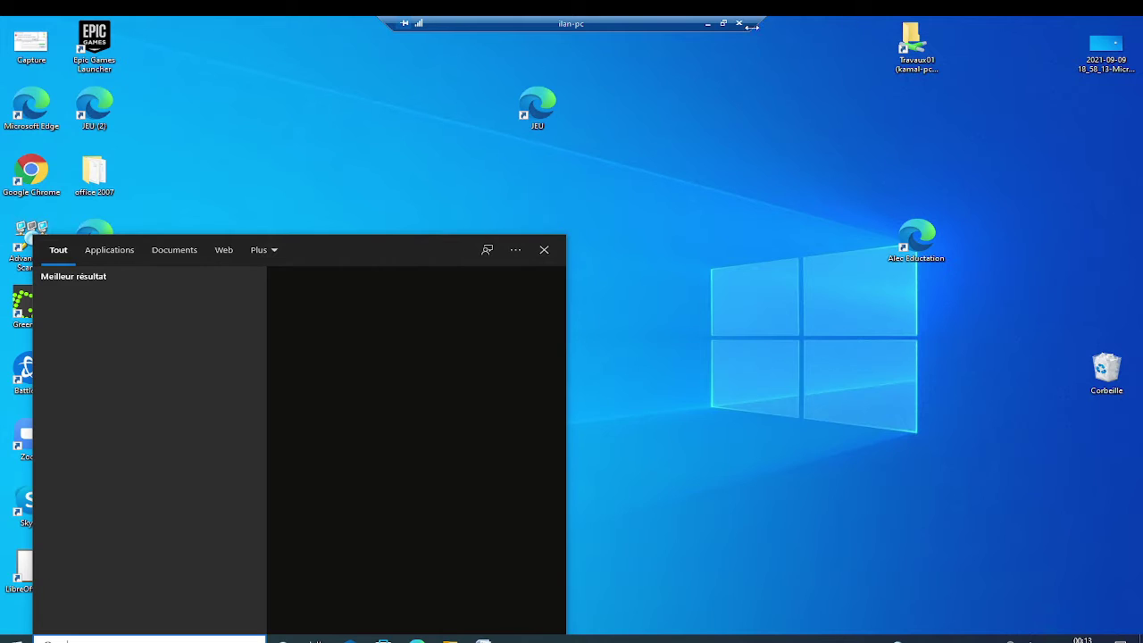
click(708, 24)
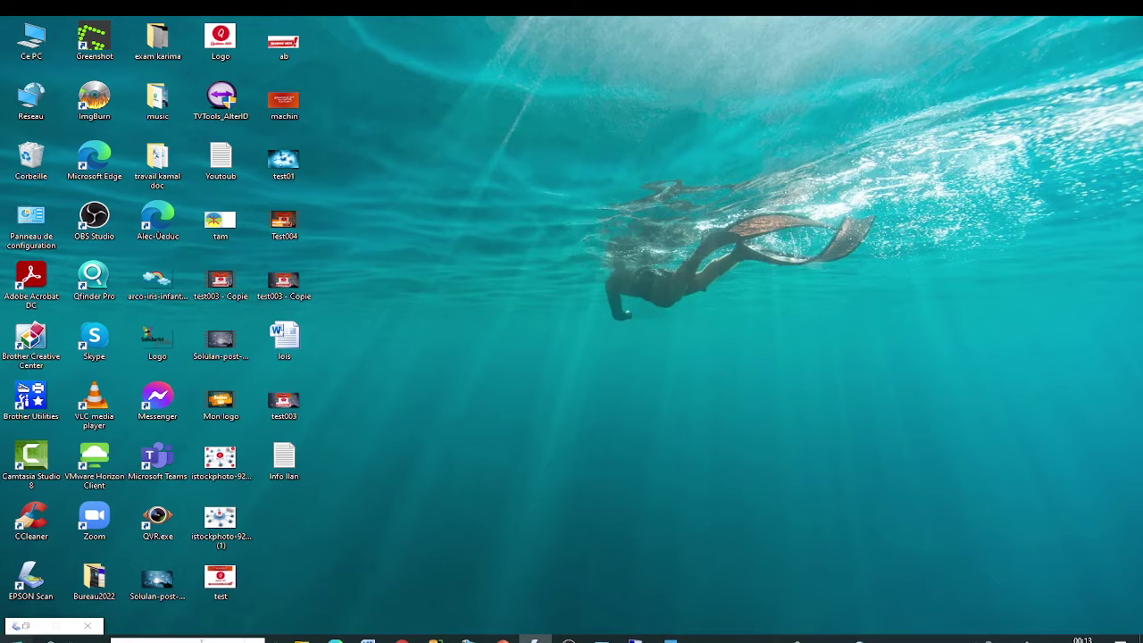
- Run ipconfig in a Command Prompt on the local PC and highlight the IPv4 address of the SWitch_Carte_Reseau_Fil adapter
click(57, 636)
text(cm)
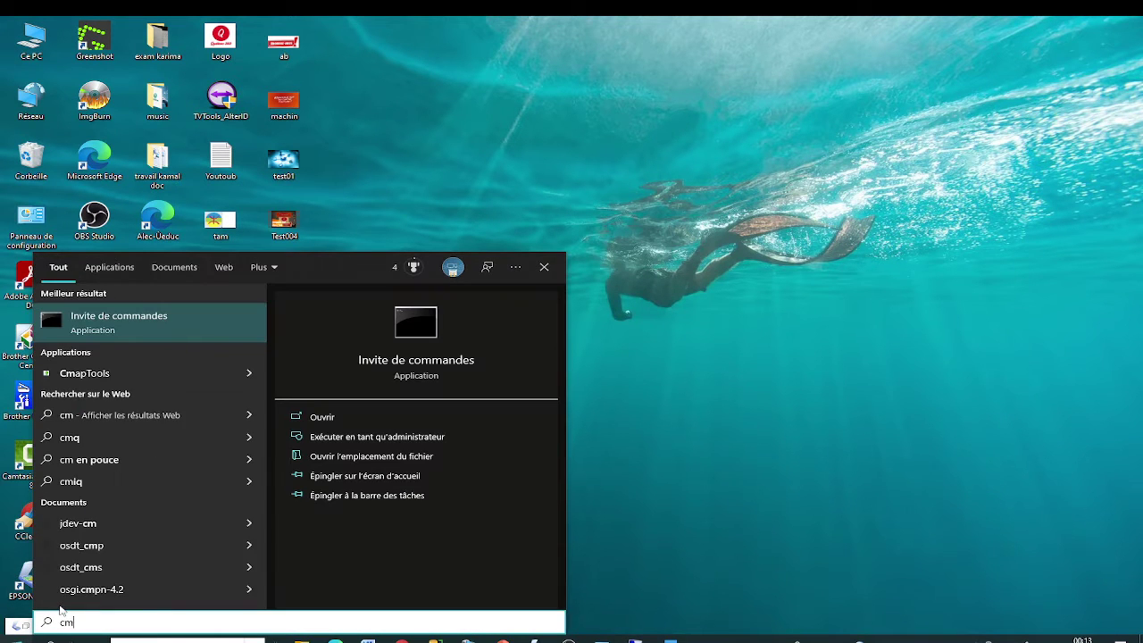
text(d)
key(Return)
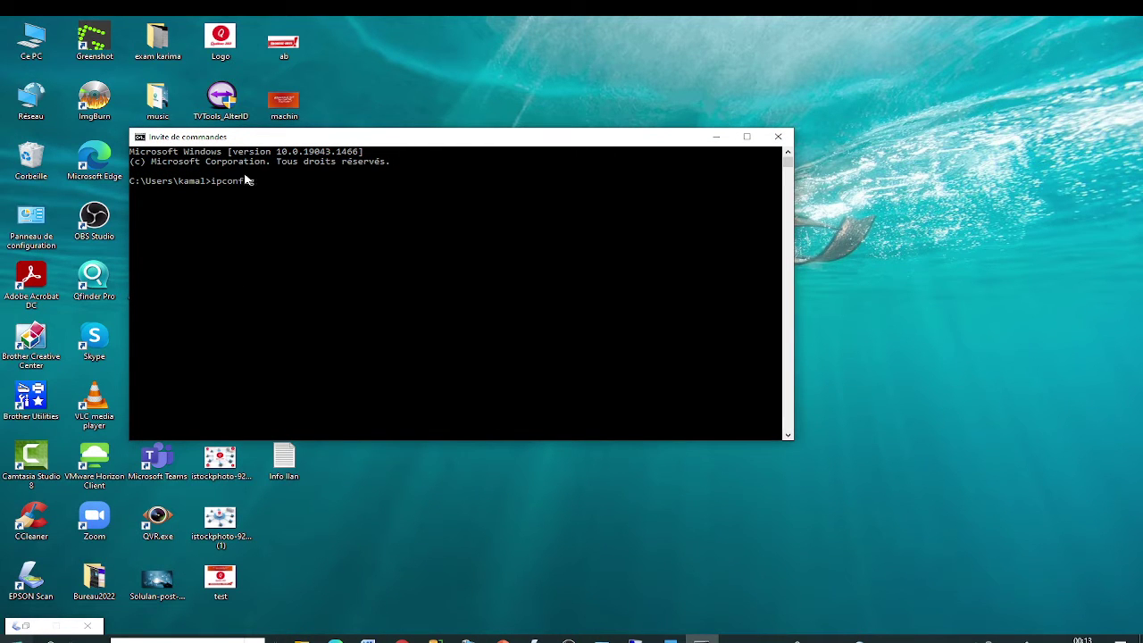
key(Return)
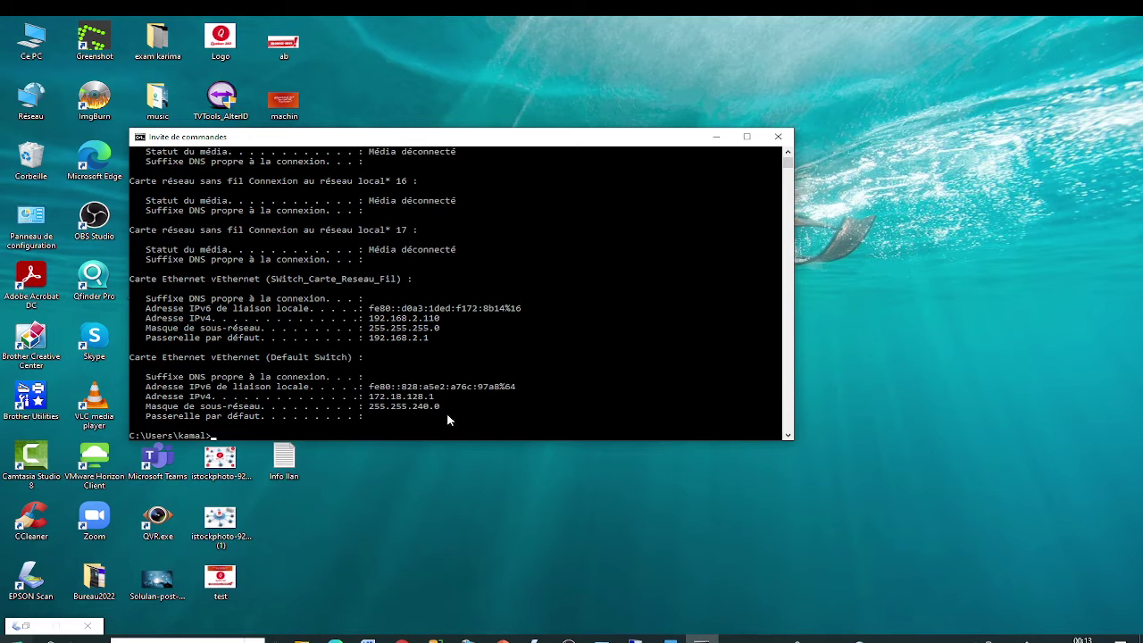
drag(442, 319, 365, 319)
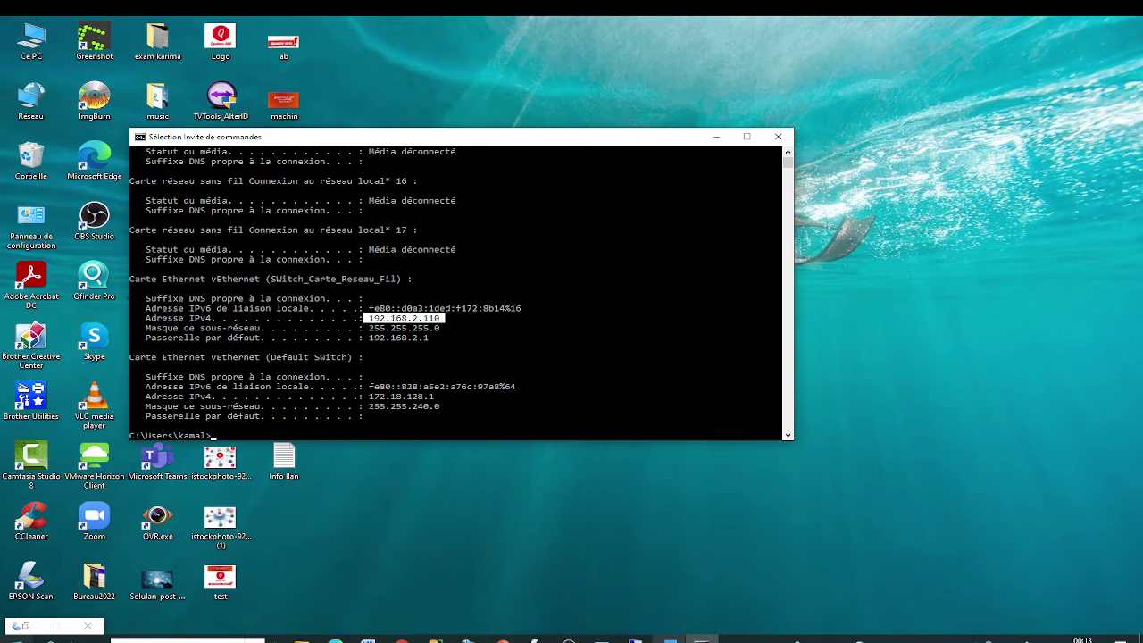
- Switch to the remote desktop session and open the network location \\192.168.2.110
click(636, 640)
click(697, 454)
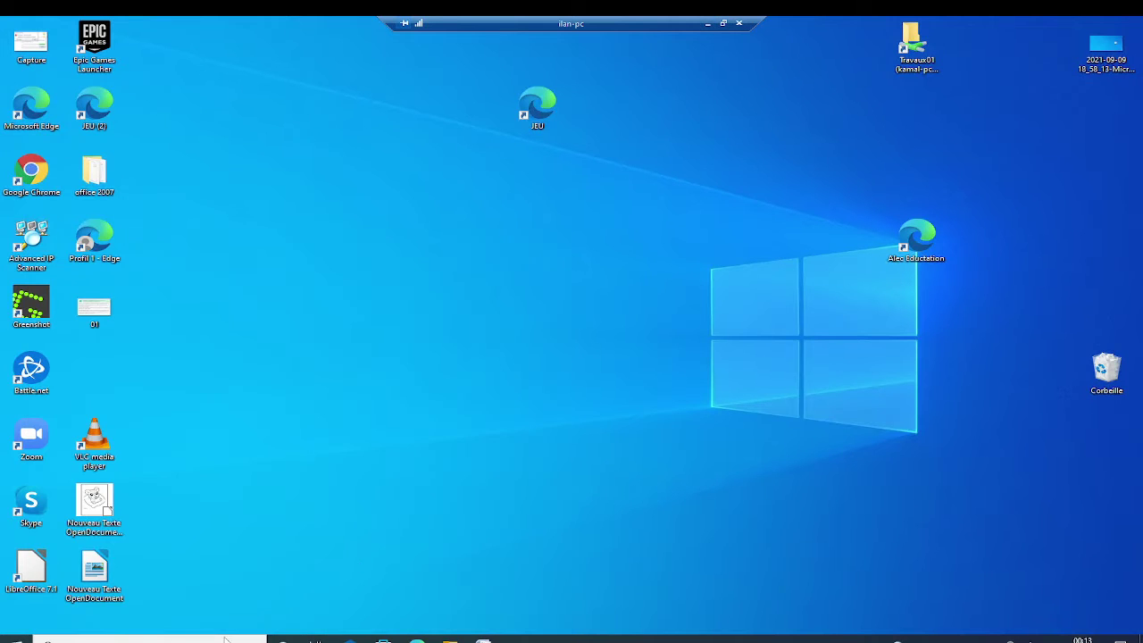
click(175, 638)
text(\\)
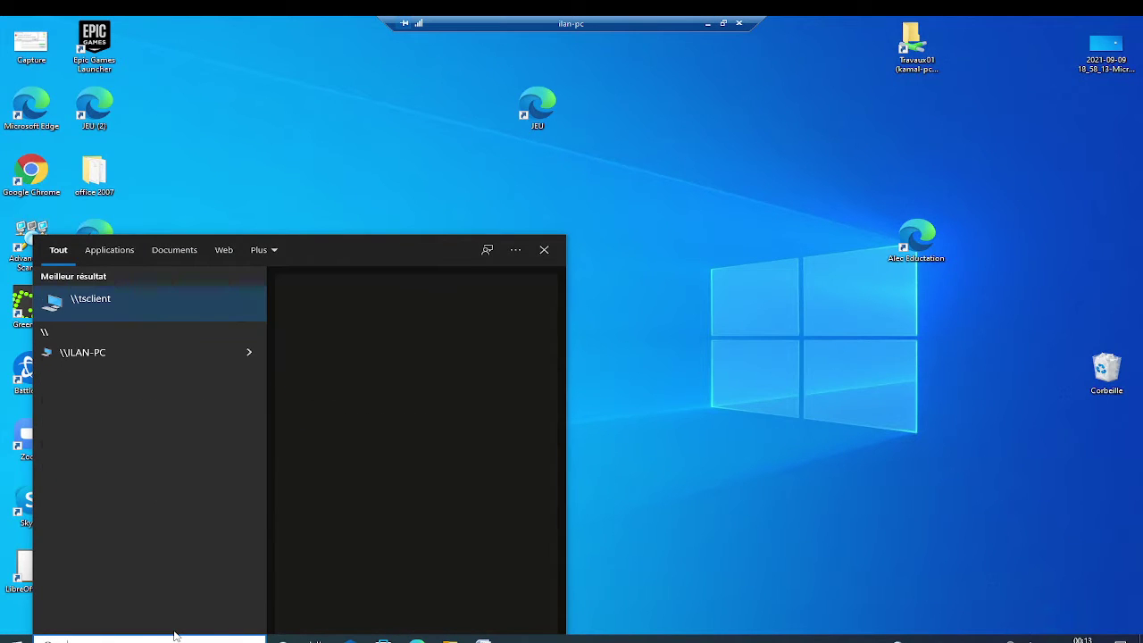
text(192.1)
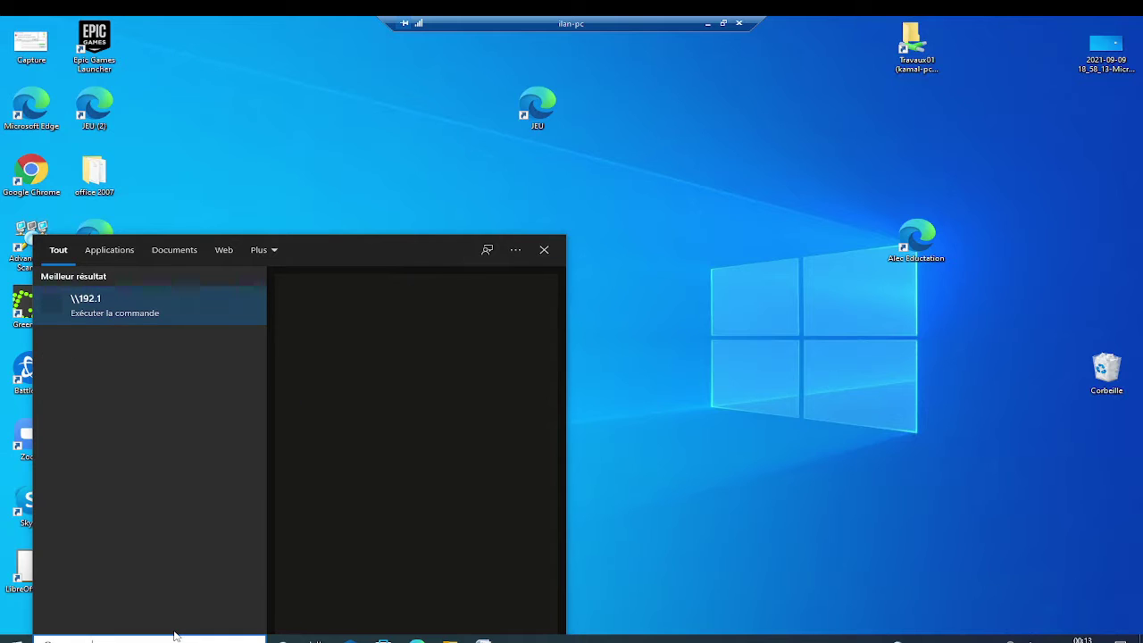
text(68.2.110)
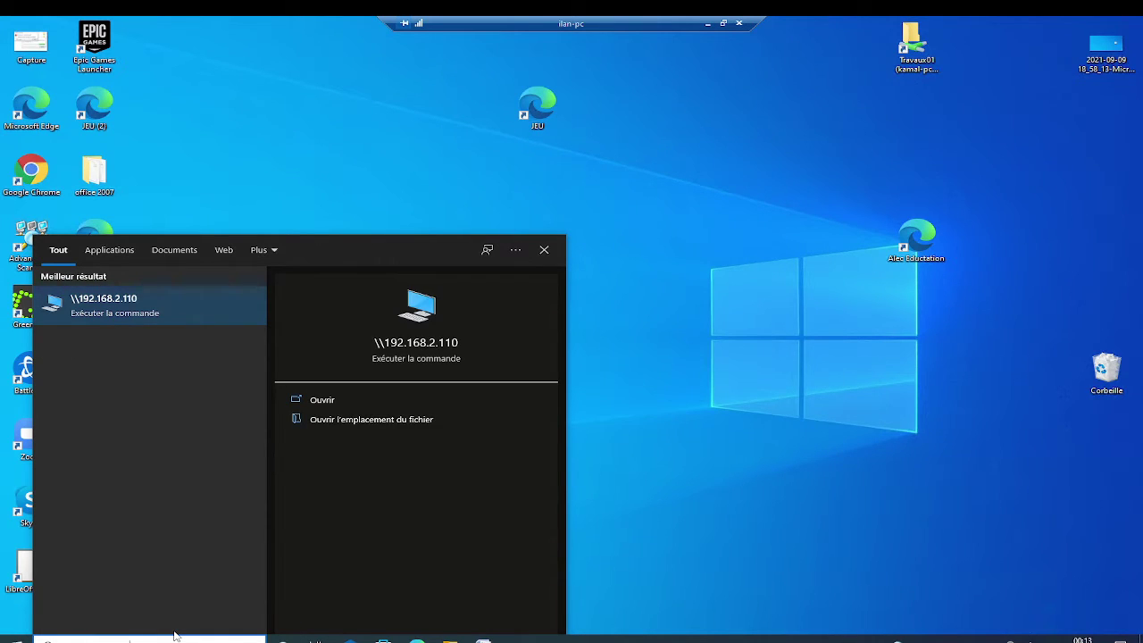
key(Return)
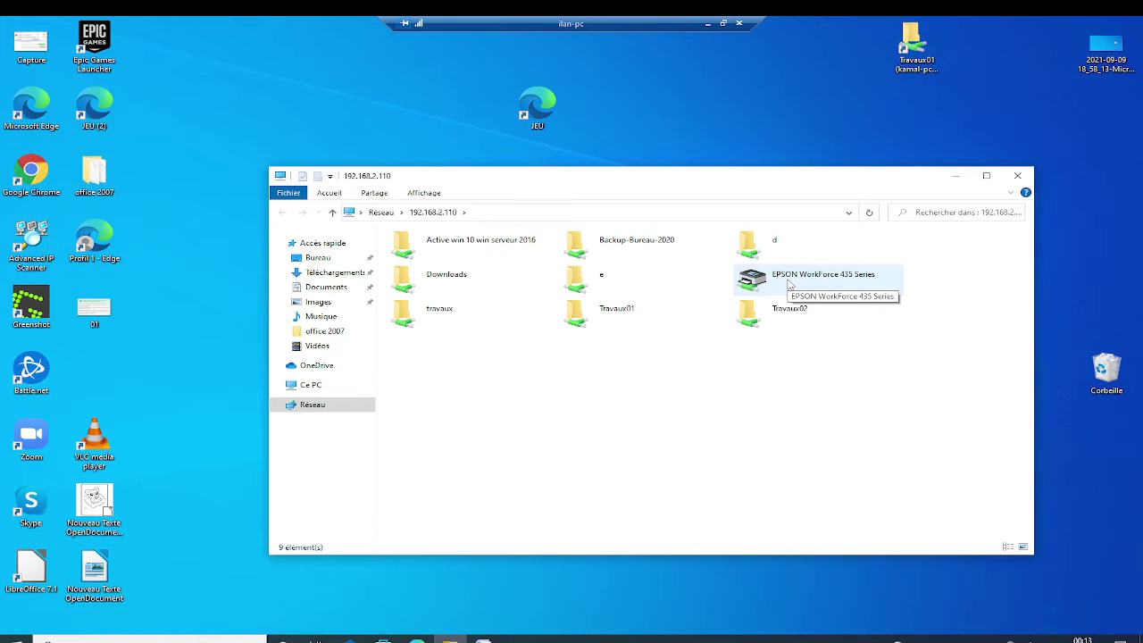
- Return to the local printers window and stop sharing the EPSON WorkForce 435 Series printer through its printer properties
click(707, 24)
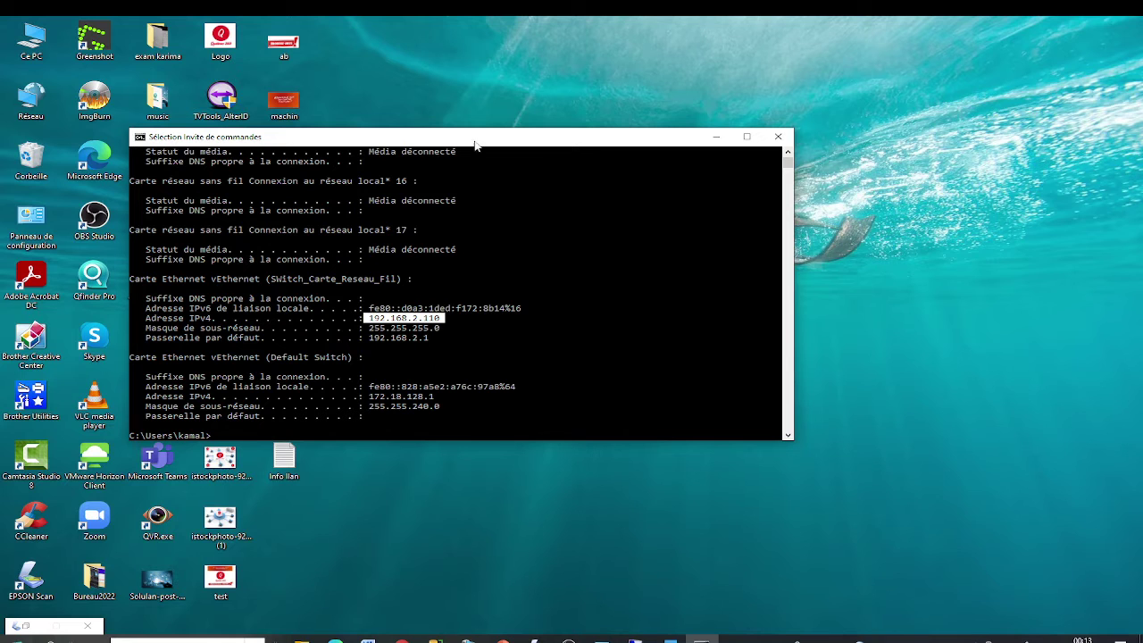
click(602, 640)
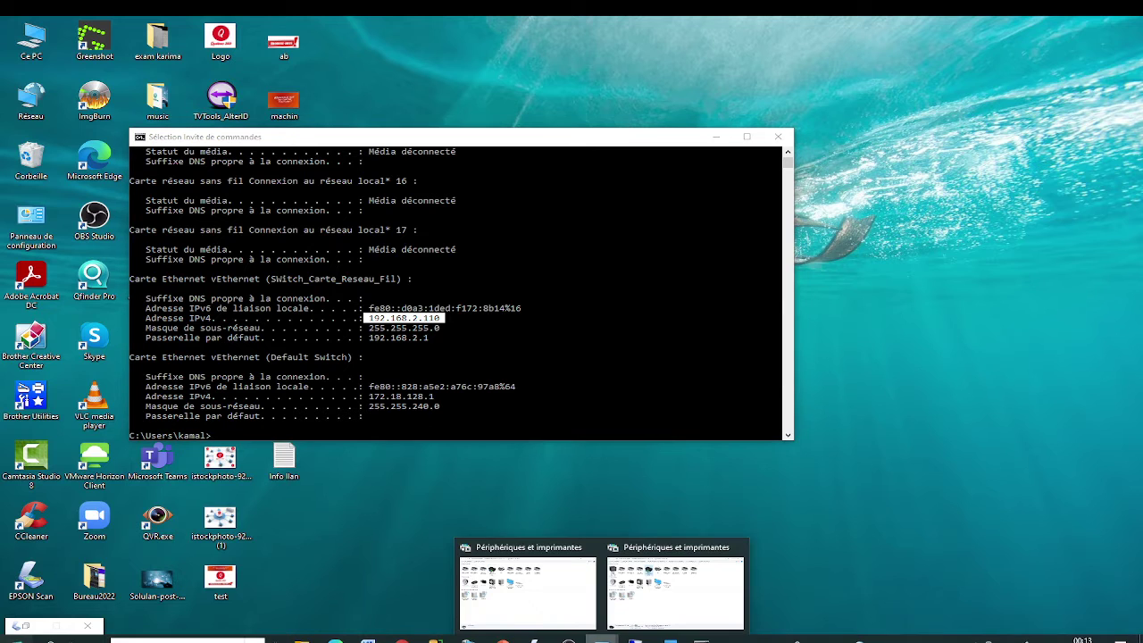
click(661, 611)
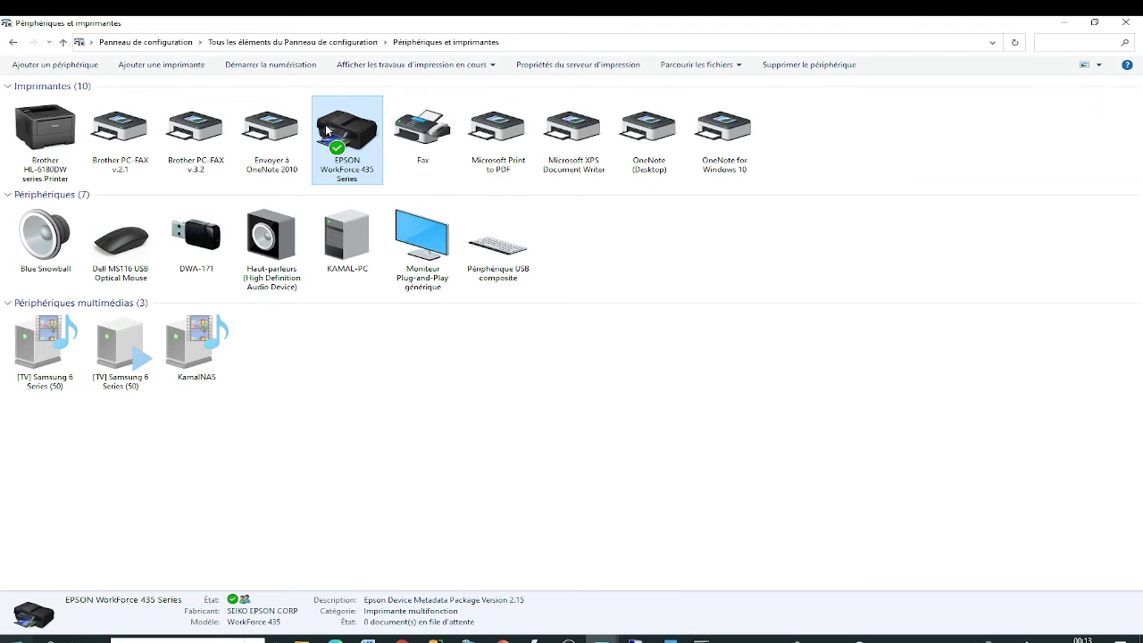
right_click(328, 129)
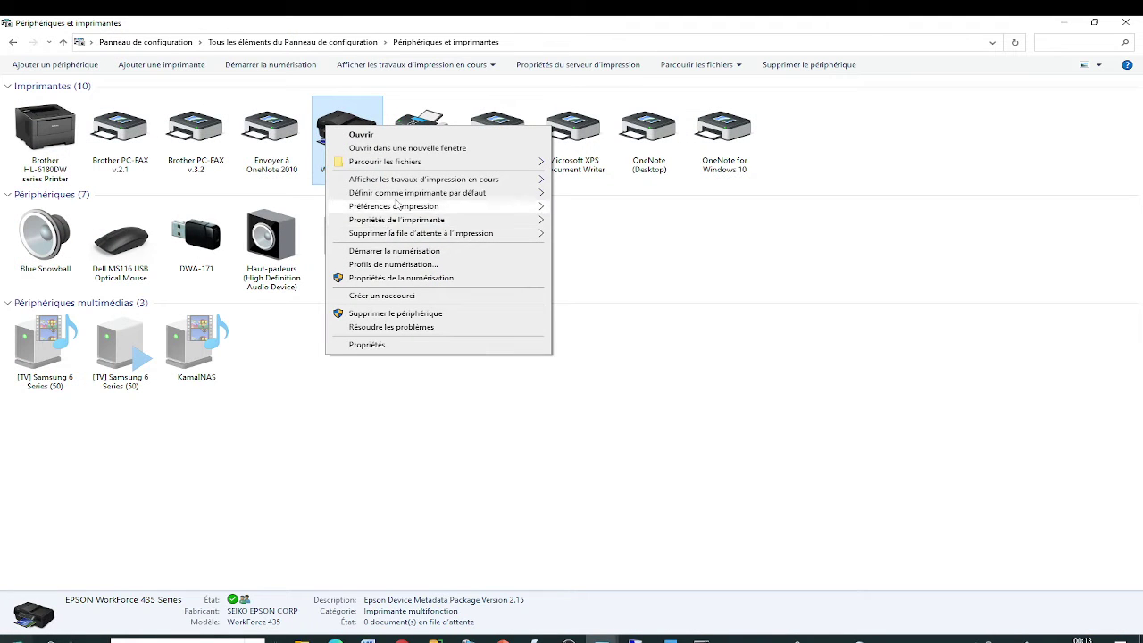
mouse_move(399, 226)
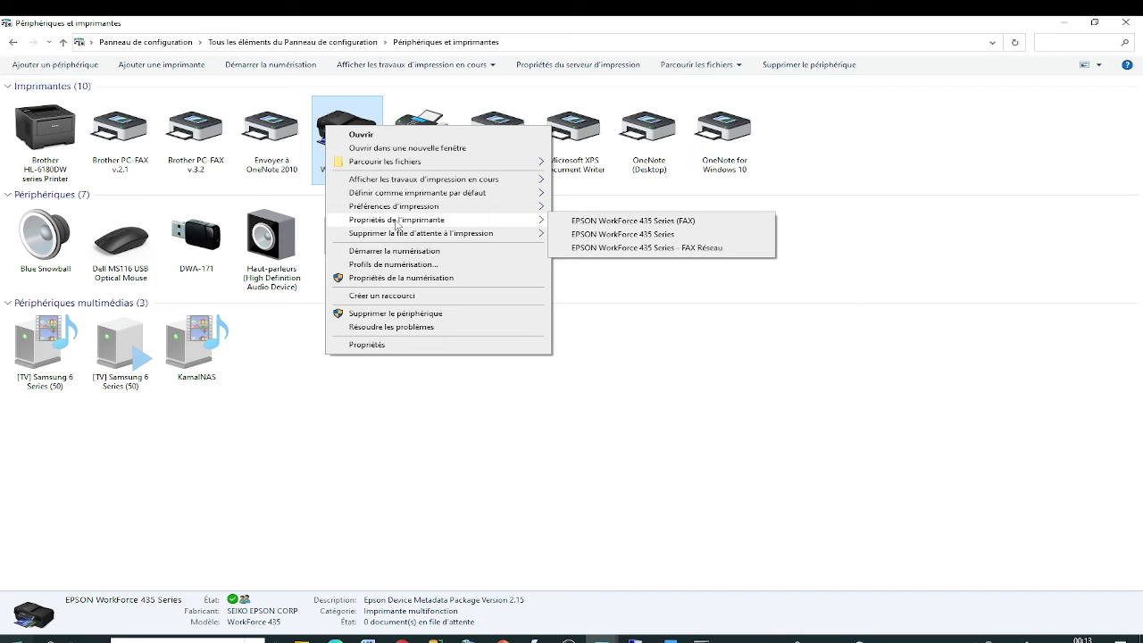
click(625, 234)
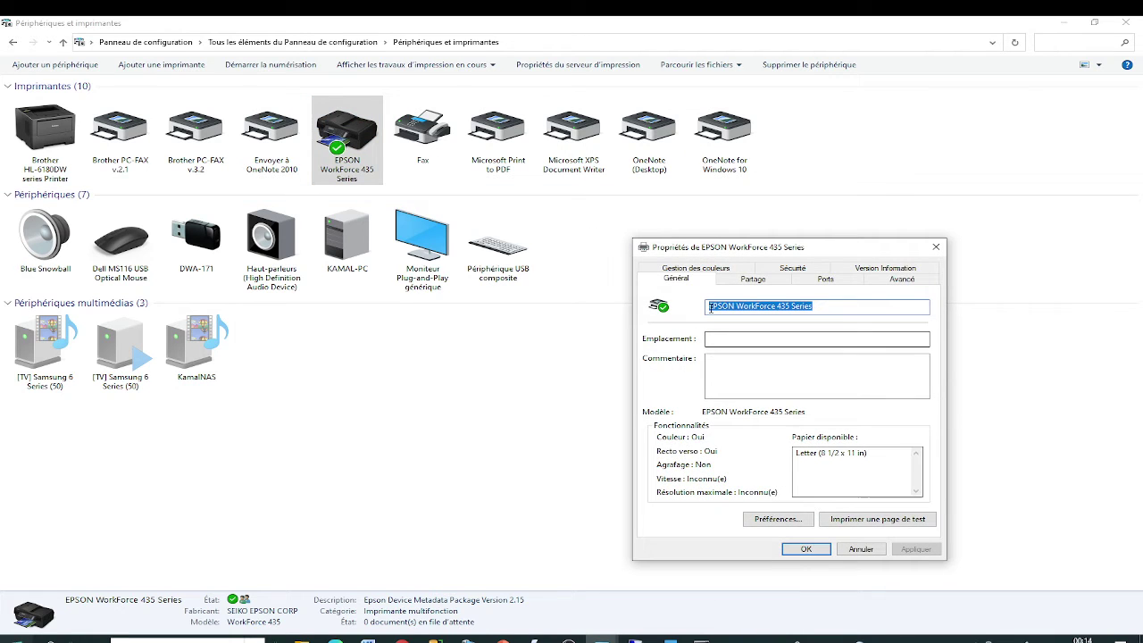
click(746, 280)
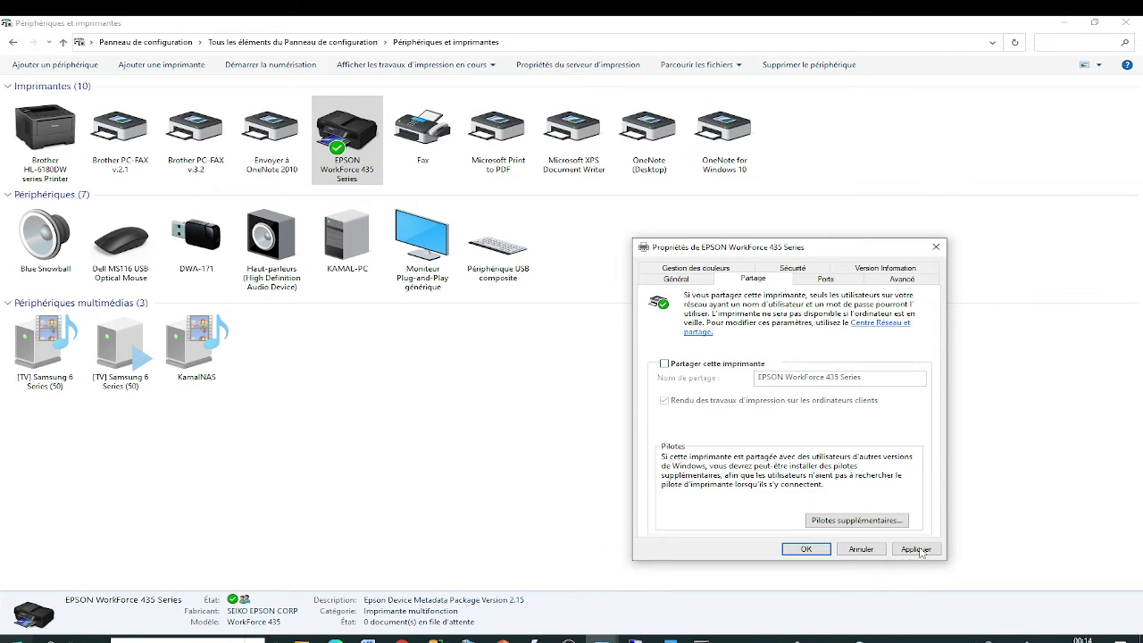
click(814, 550)
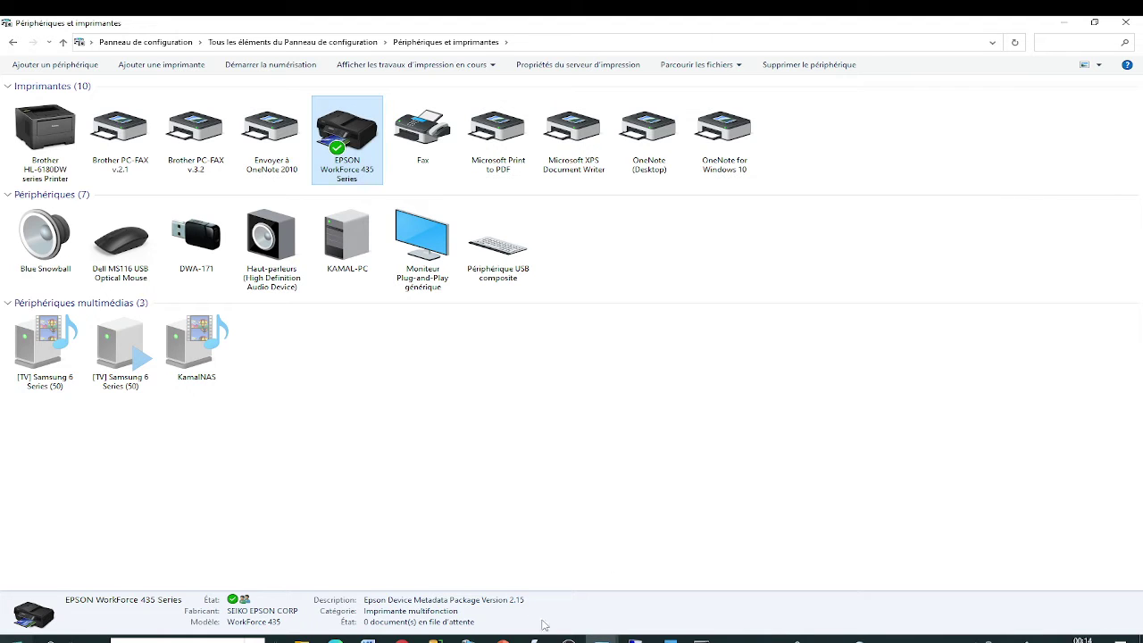
- Switch to the remote desktop session and refresh the 192.168.2.110 network folder to check the shared items
click(668, 640)
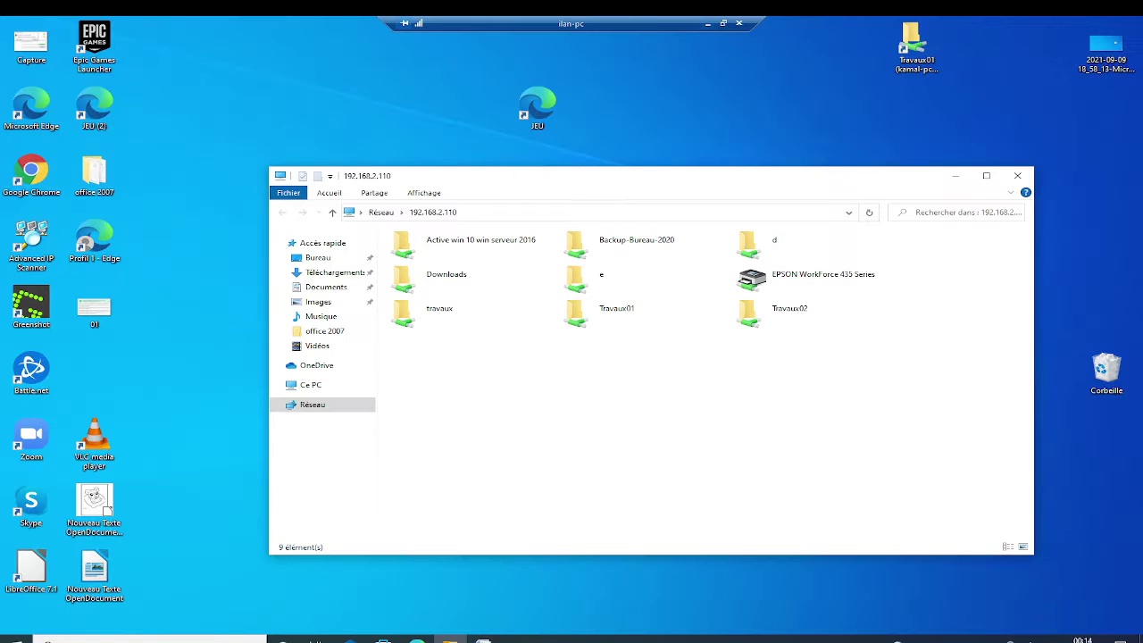
right_click(603, 394)
click(628, 446)
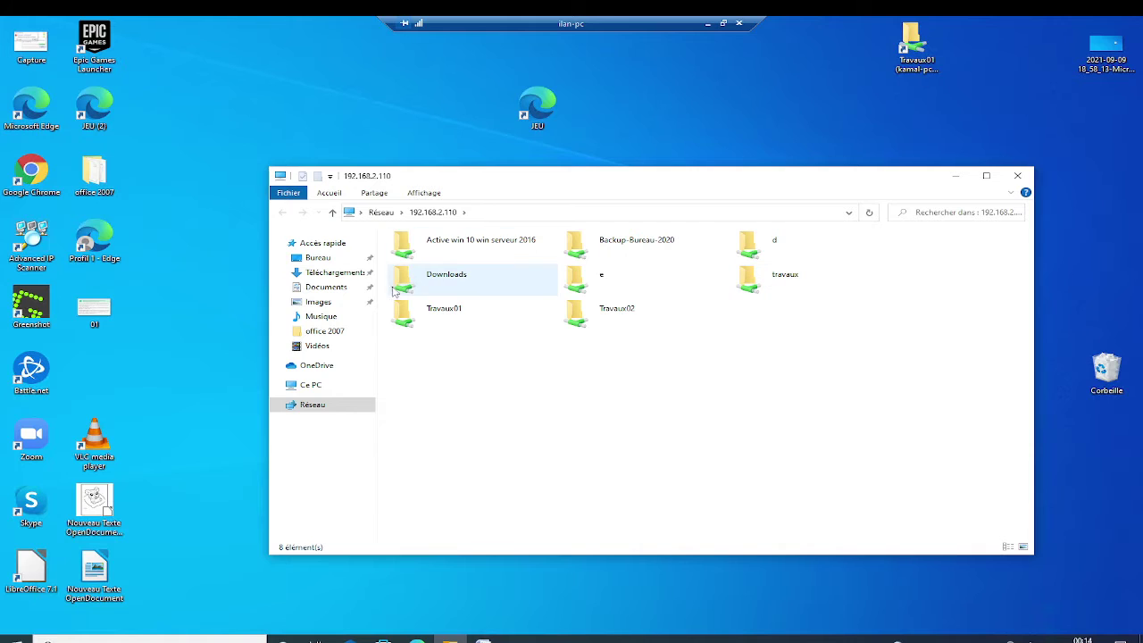
- Return to the local PC and share the EPSON WorkForce 435 Series printer again through its printer properties
click(710, 25)
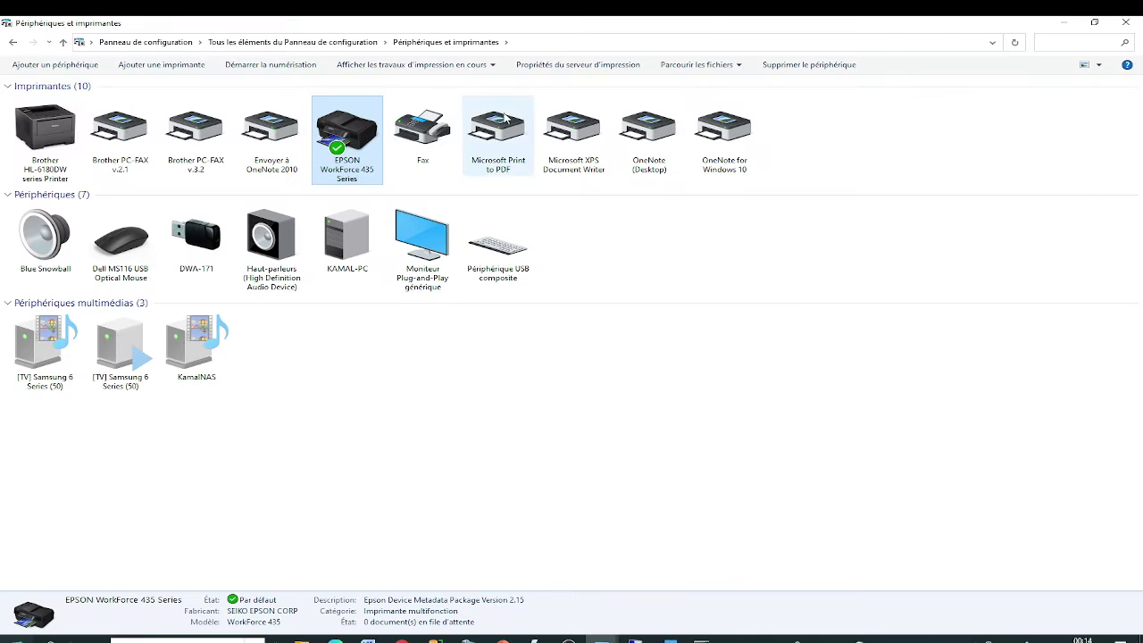
right_click(336, 142)
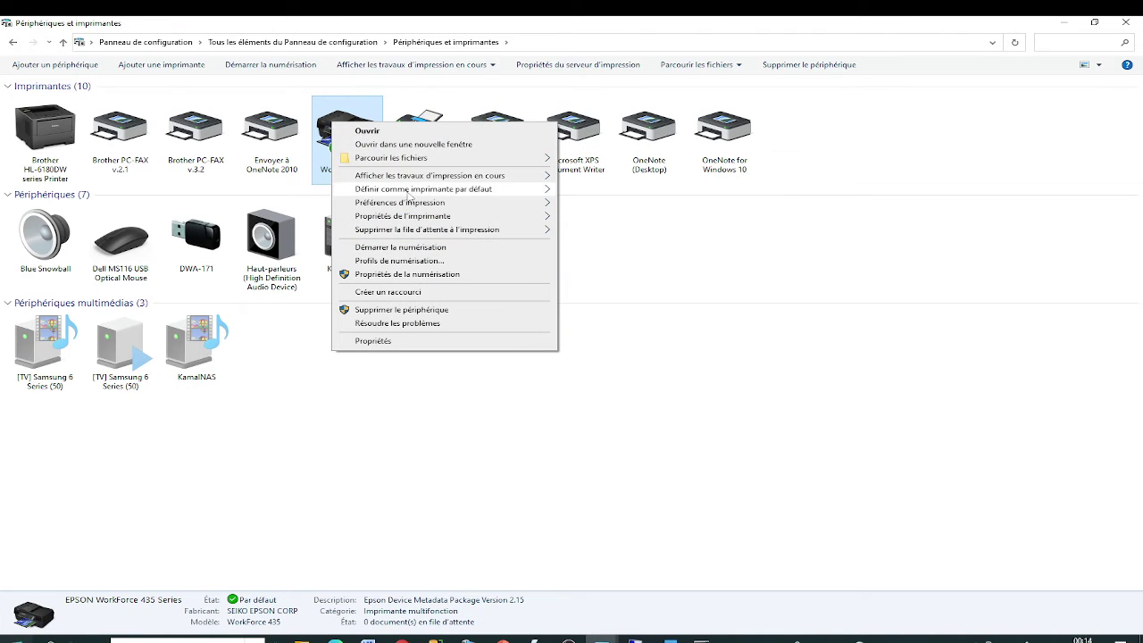
mouse_move(402, 219)
click(629, 230)
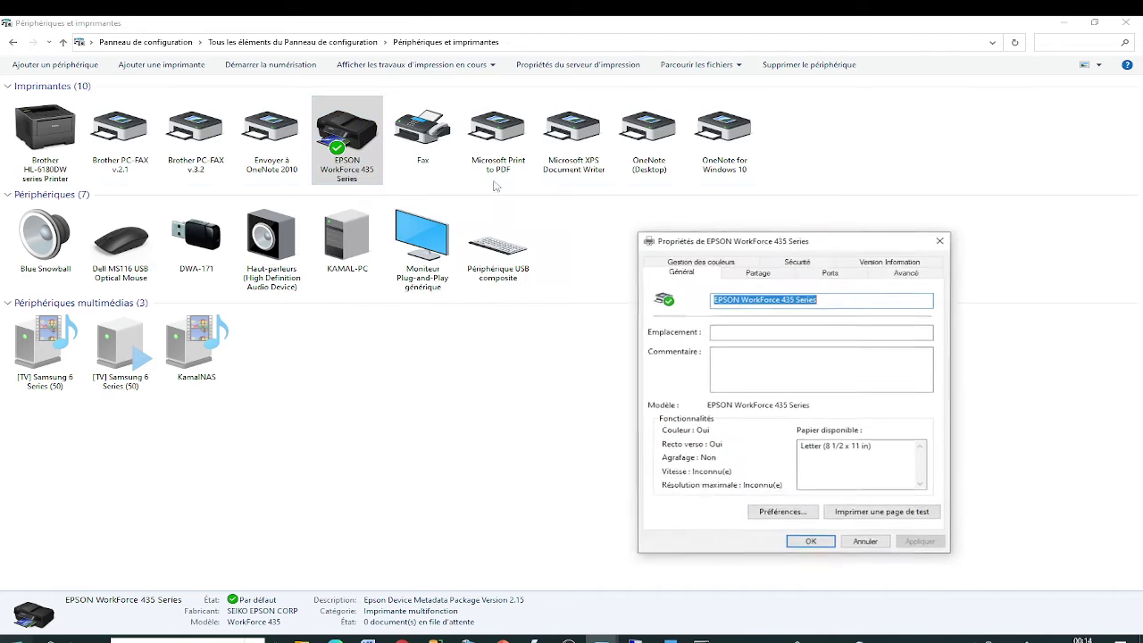
click(758, 273)
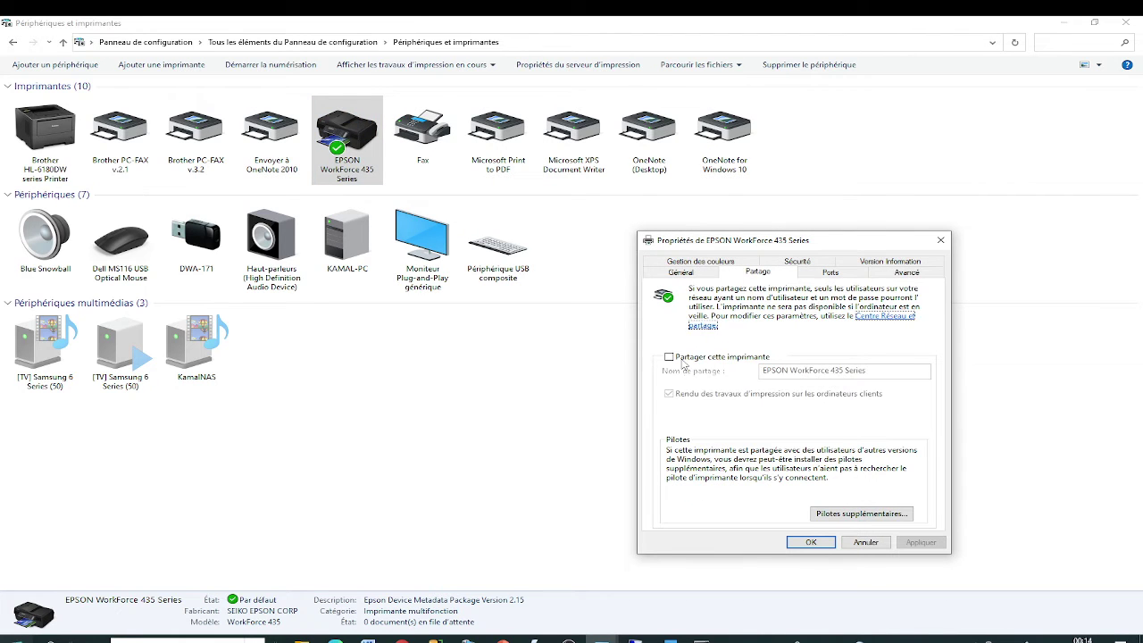
click(683, 358)
click(810, 543)
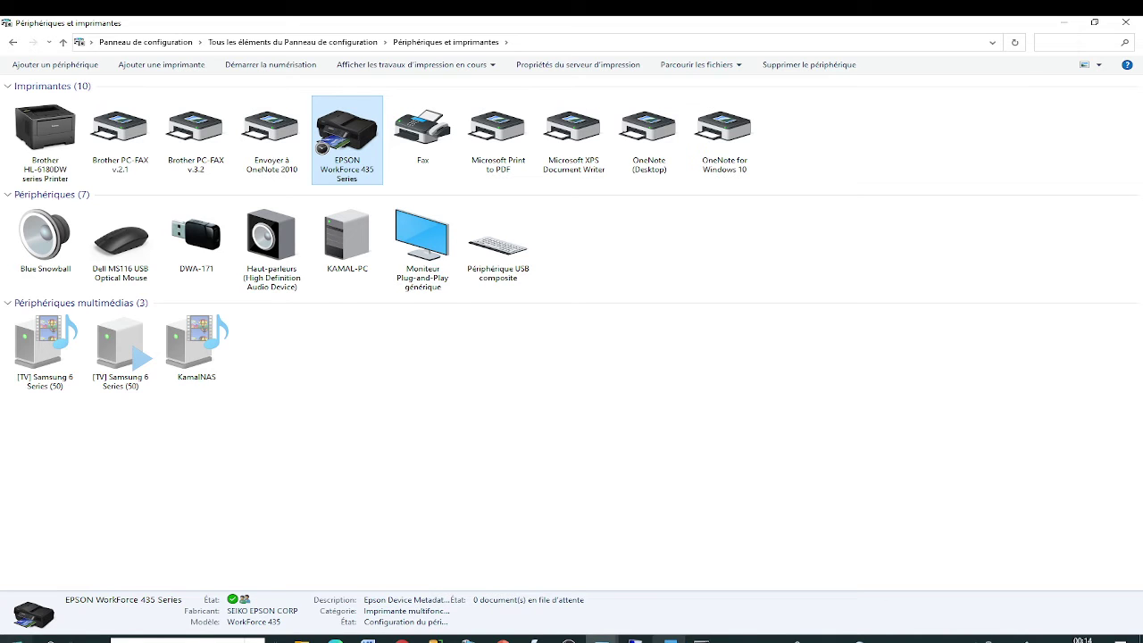
- In the remote desktop session, refresh the 192.168.2.110 folder and connect to the shared EPSON WorkForce 435 Series printer
click(651, 590)
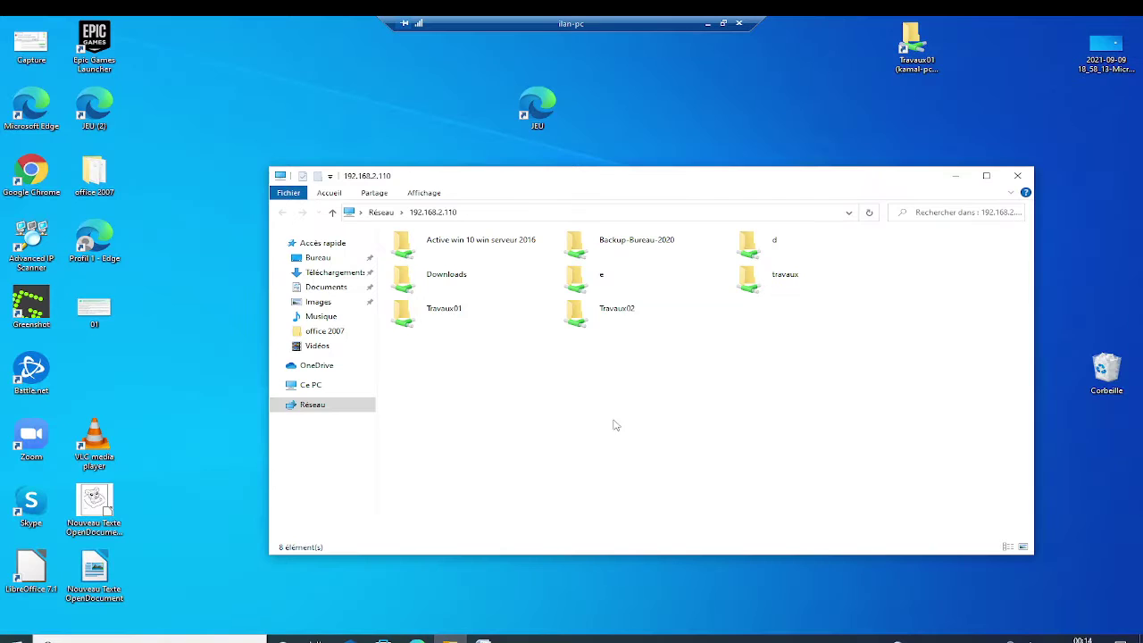
right_click(550, 398)
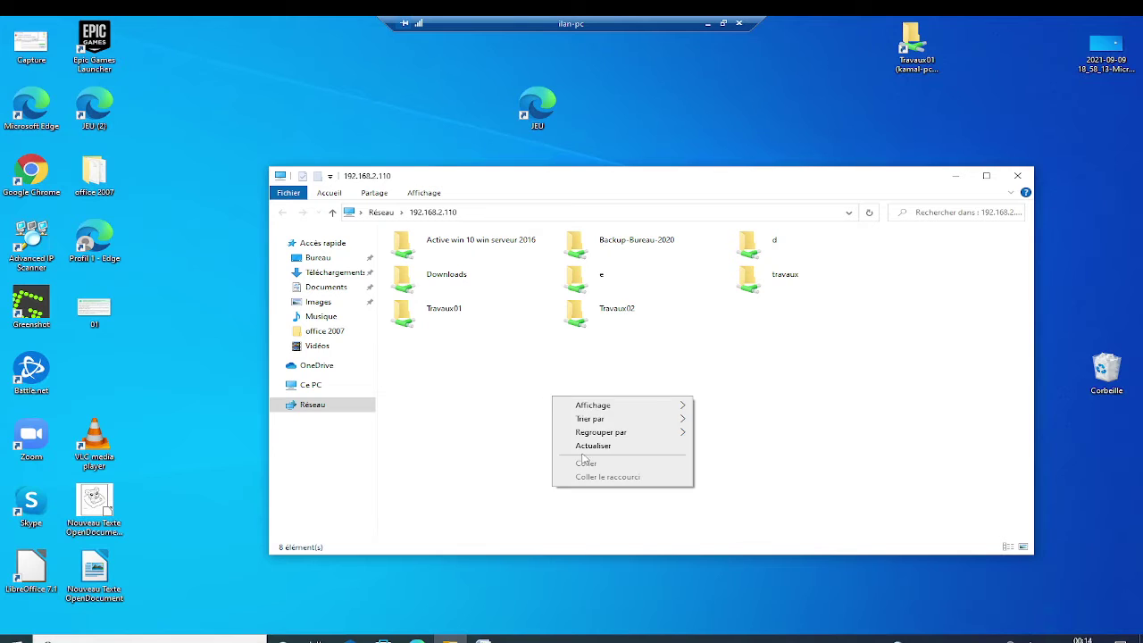
click(587, 452)
double_click(780, 282)
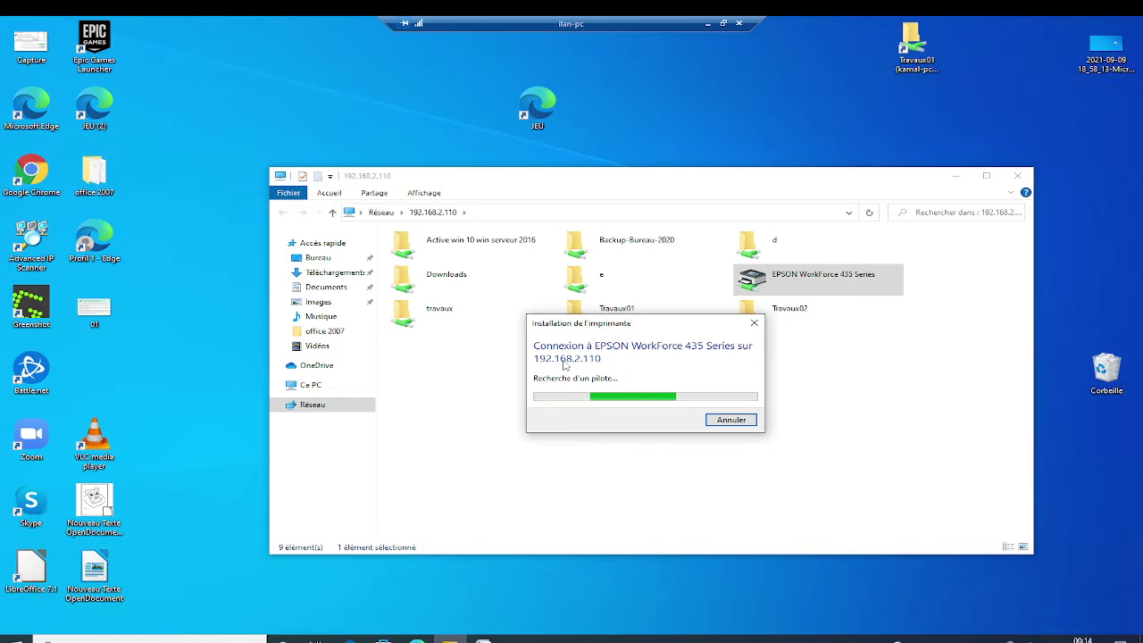
- Leave the remote session, switch to PowerPoint and review slide 3 on installing a printer by network cable or WiFi
click(708, 24)
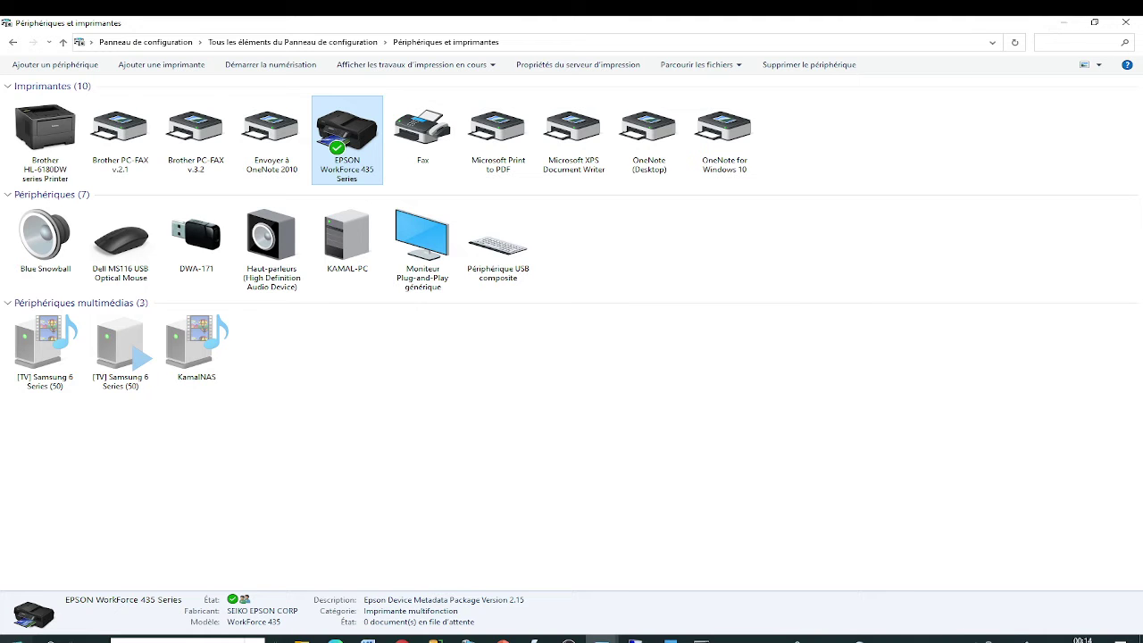
click(503, 639)
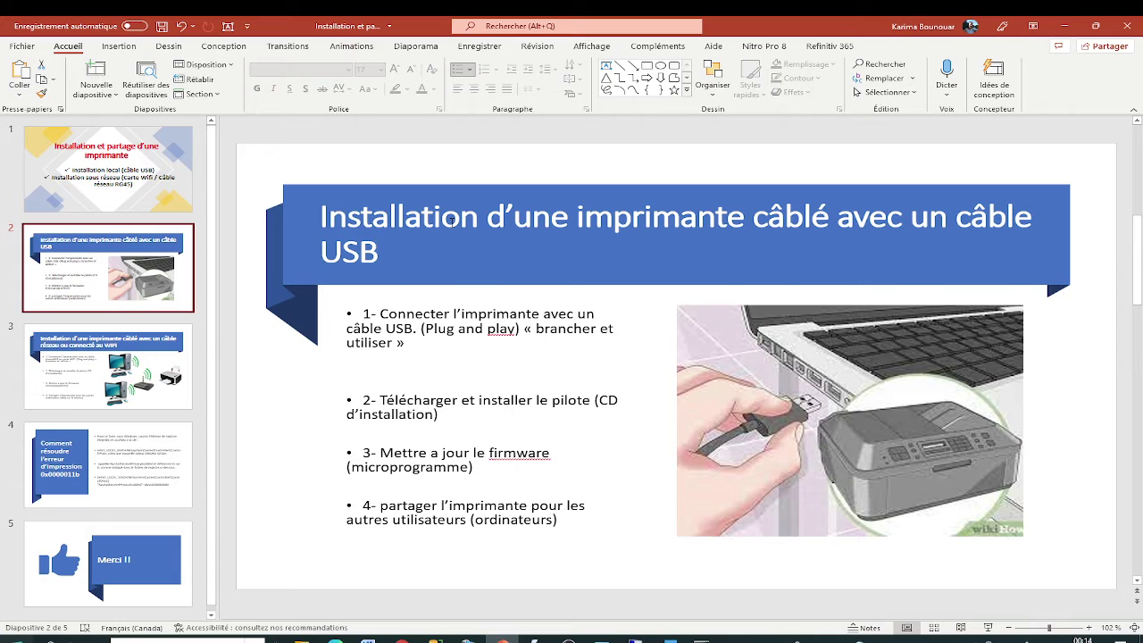
click(101, 350)
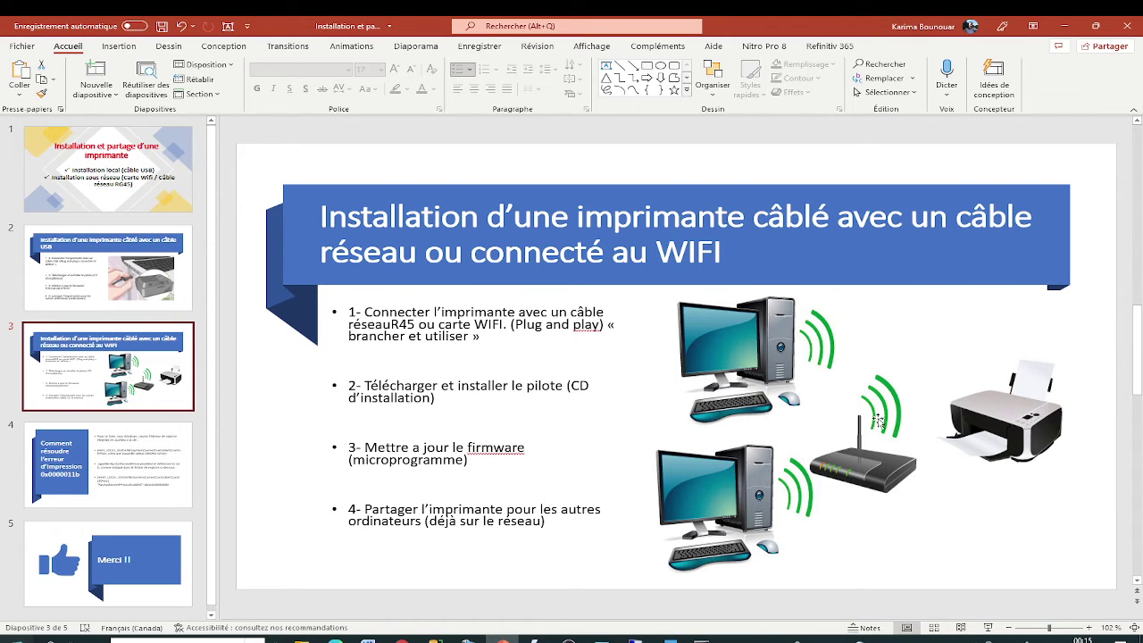
click(424, 362)
- Return to the printers window, look through the printers offered for adding, check the Brother HL-6180DW entry and cancel the wizard
key(super+s)
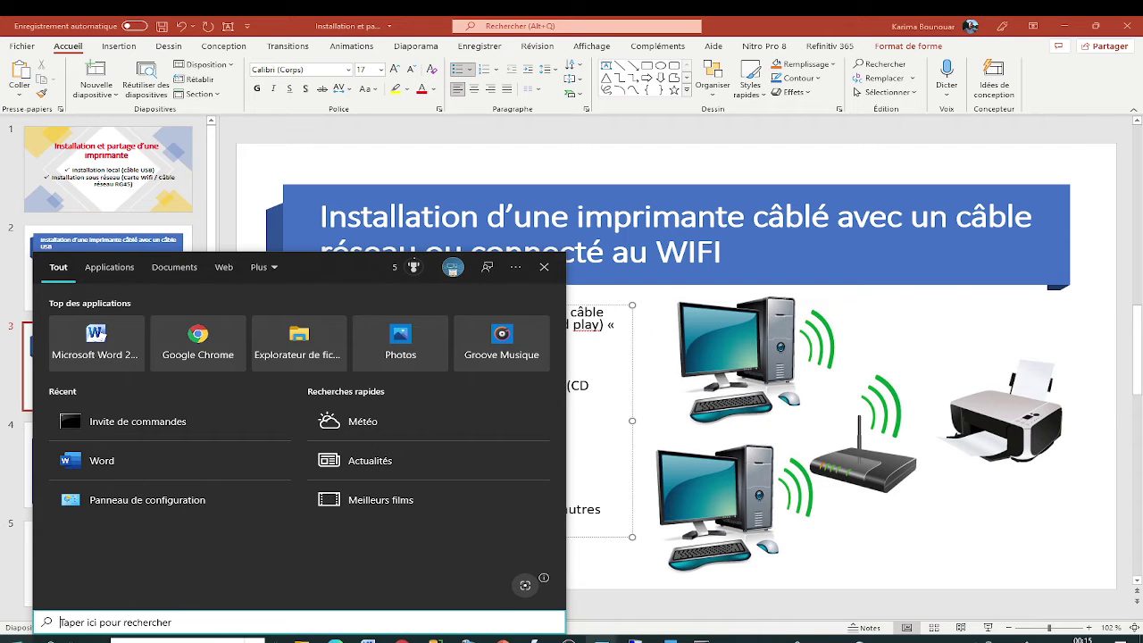
click(601, 638)
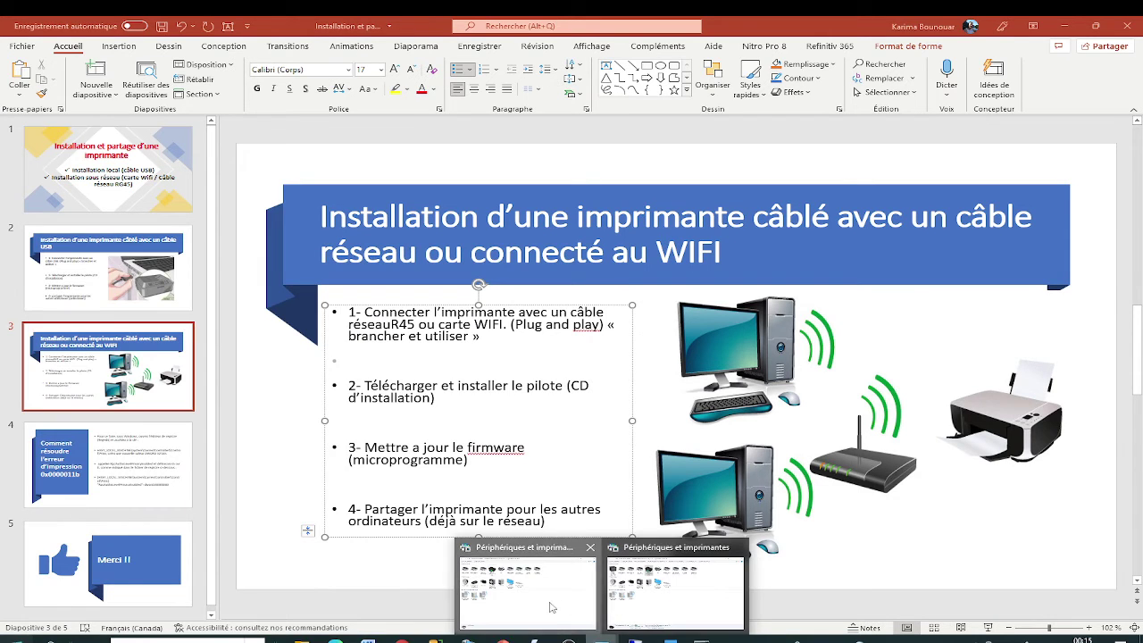
click(615, 608)
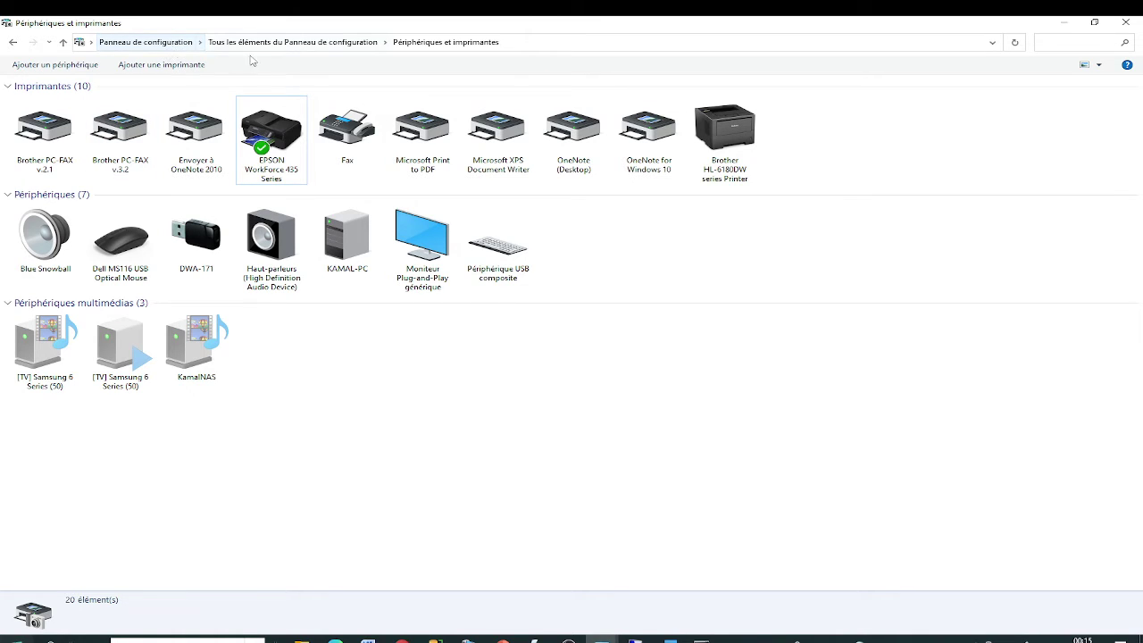
click(172, 67)
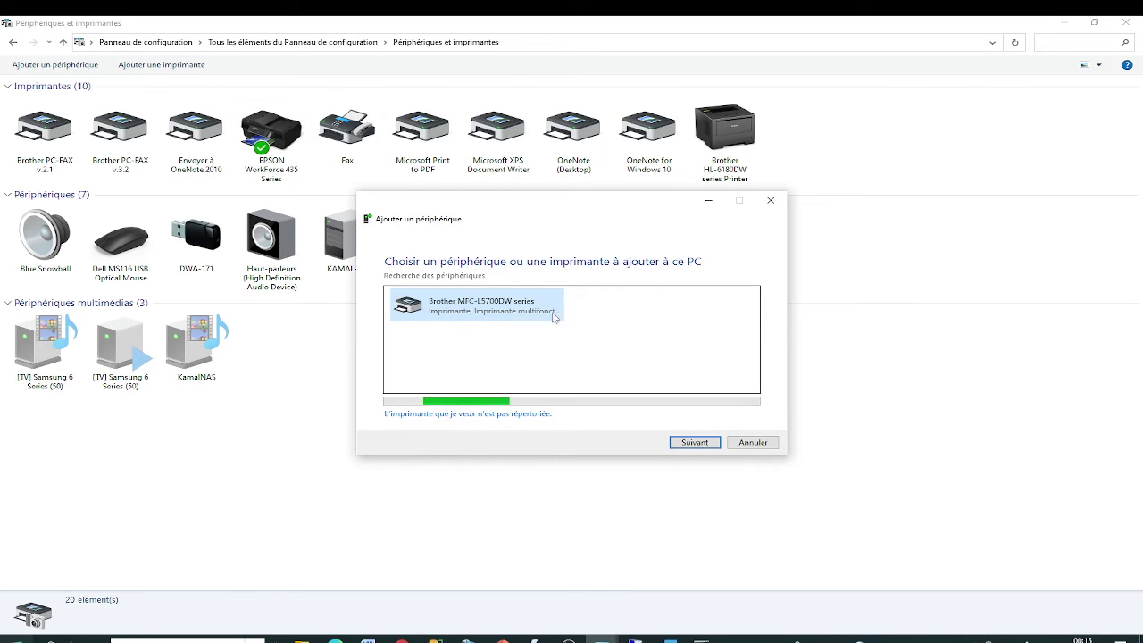
click(724, 134)
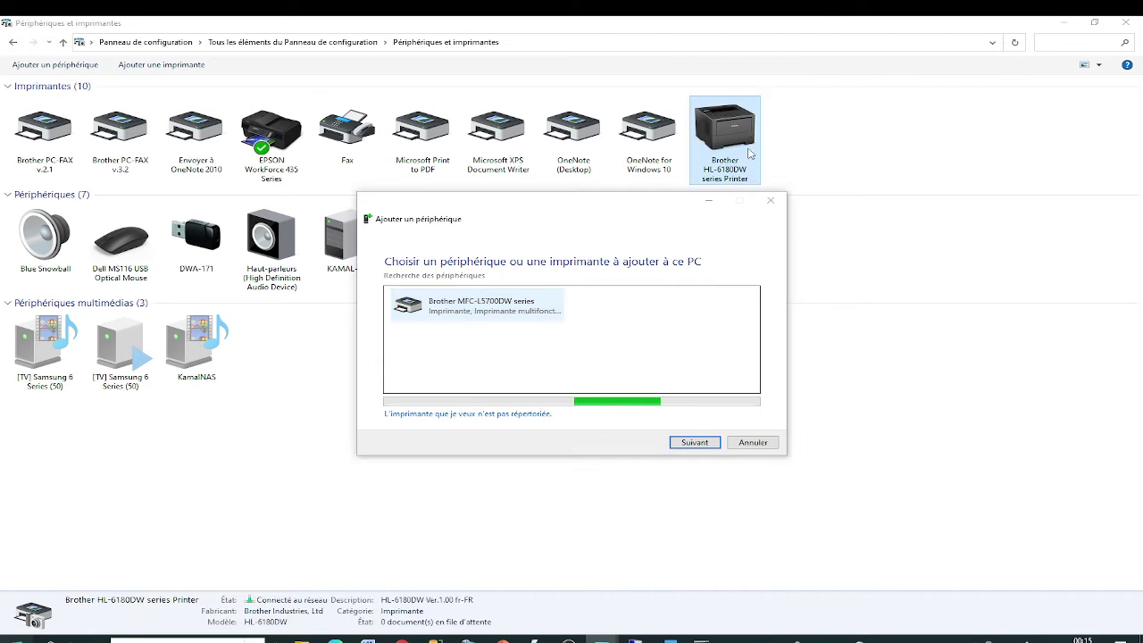
click(752, 443)
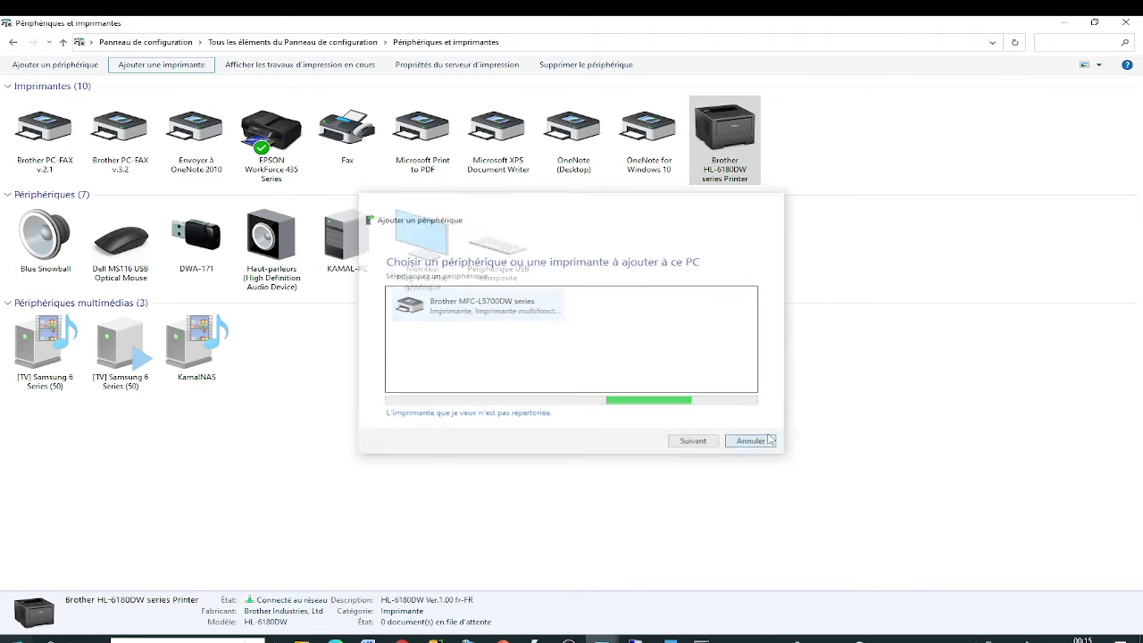
- Remove the Brother HL-6180DW series printer, and add it again from the detected network devices
right_click(732, 132)
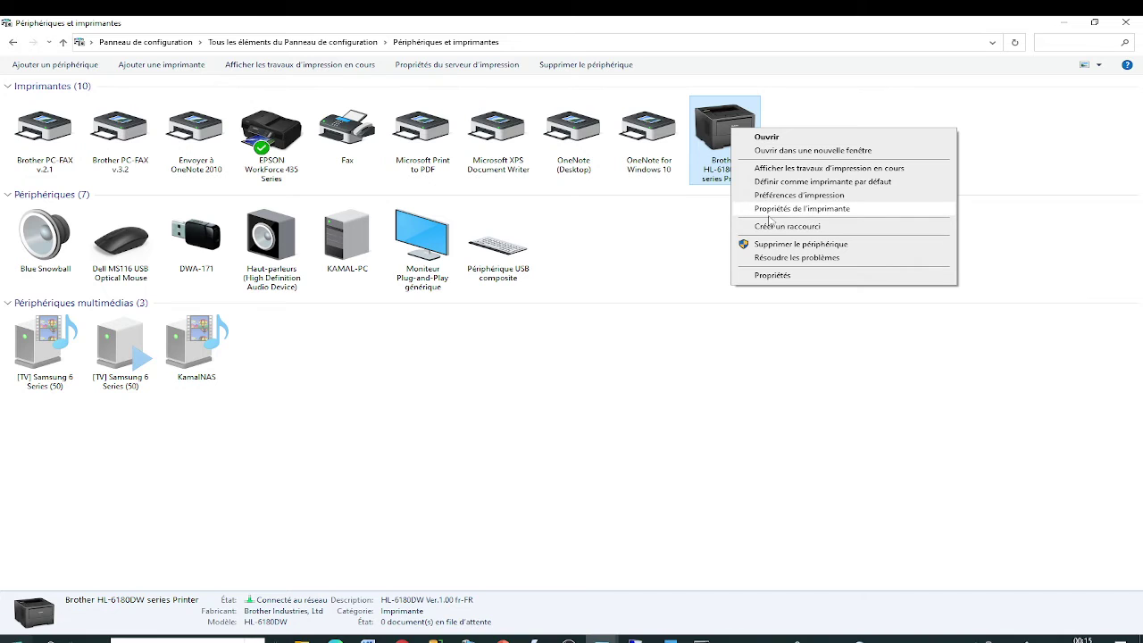
click(773, 244)
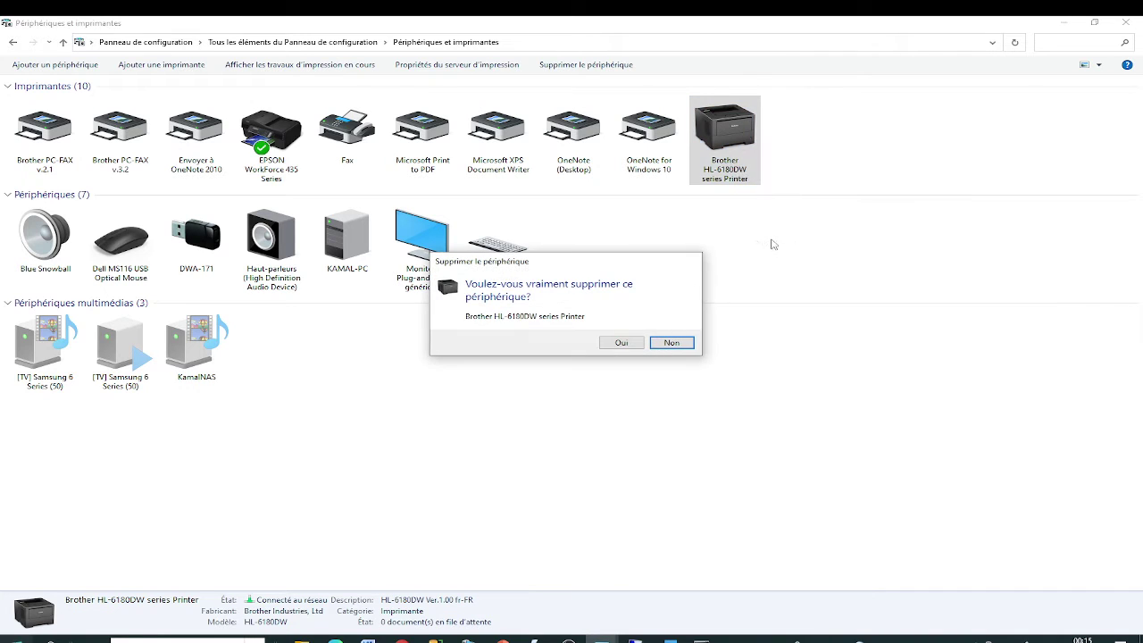
click(622, 344)
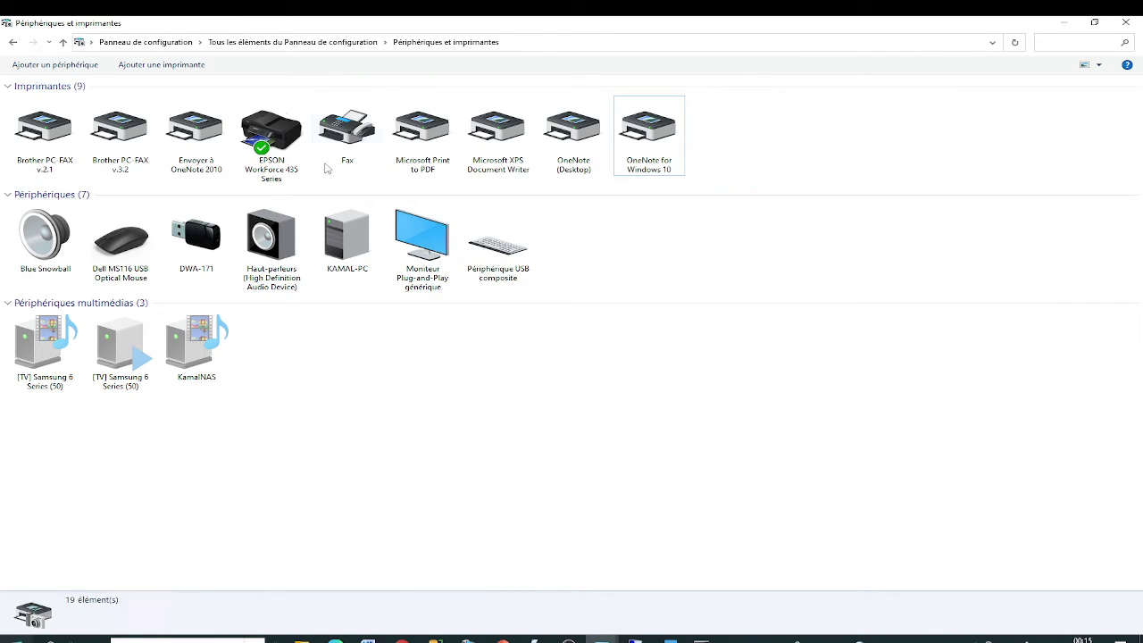
click(161, 64)
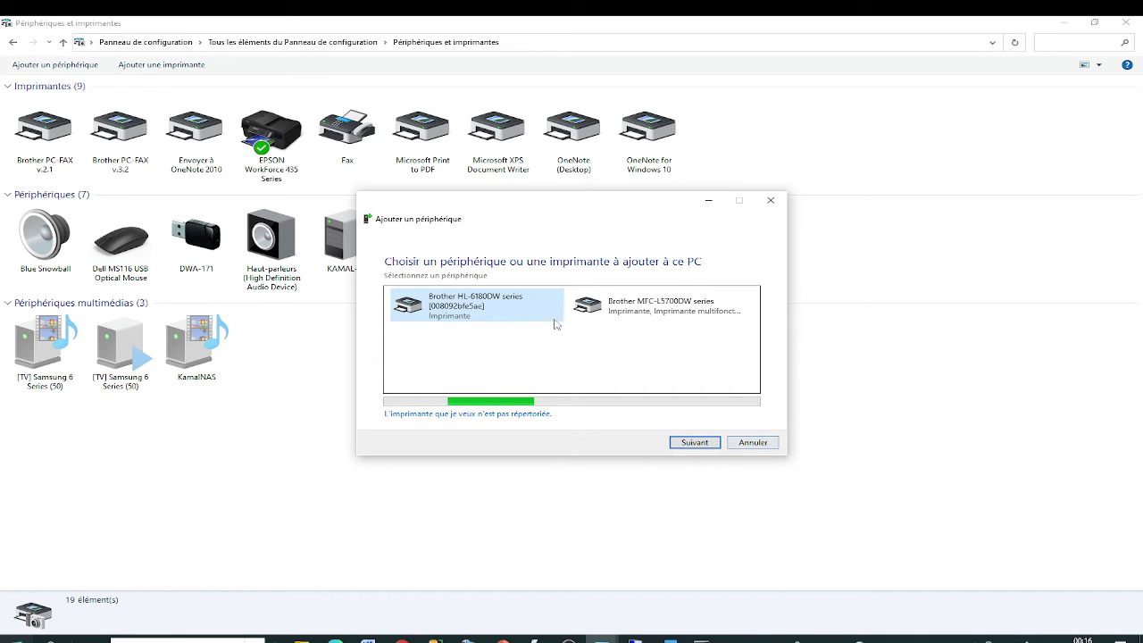
click(689, 444)
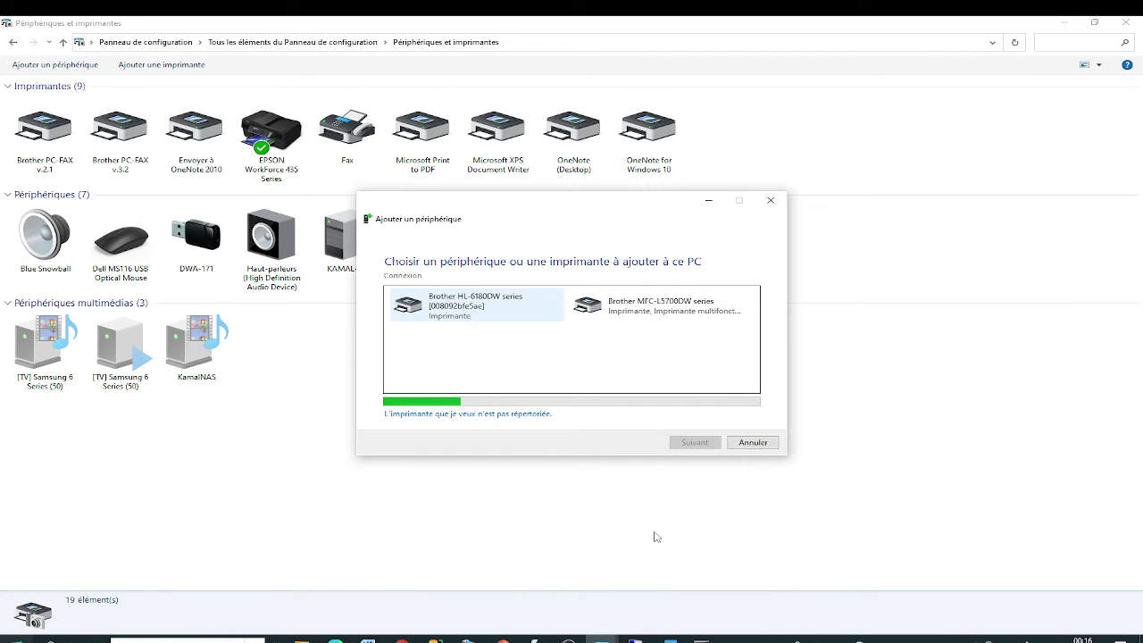
- Switch to PowerPoint and highlight the text "Télécharger et installer le pilote (CD d'installation)" on slide 3
click(503, 640)
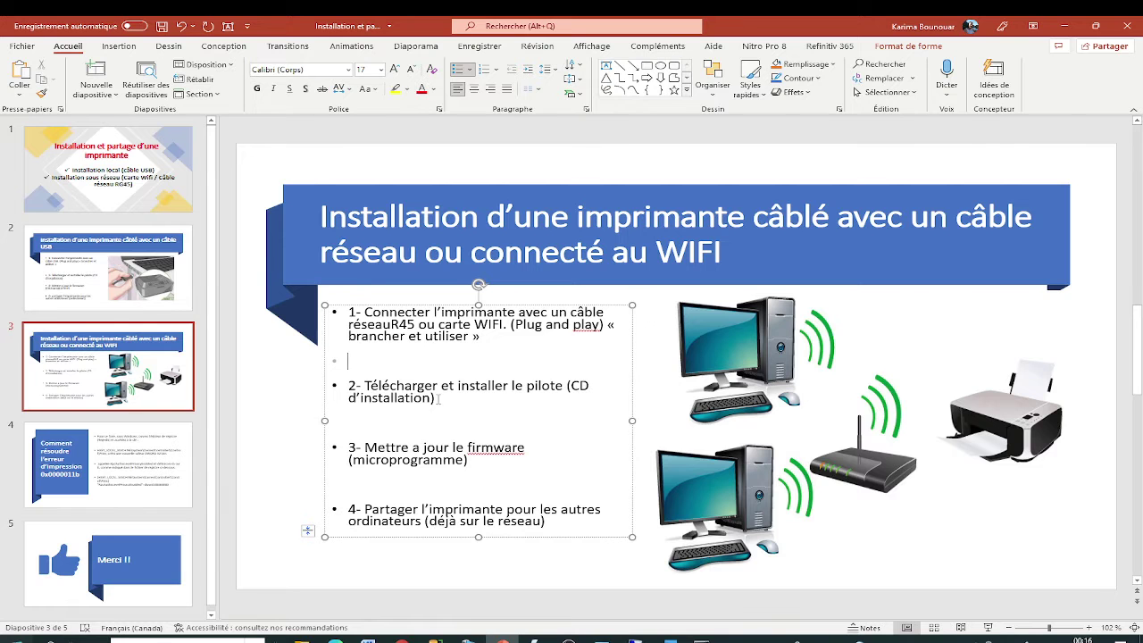
drag(438, 400, 364, 386)
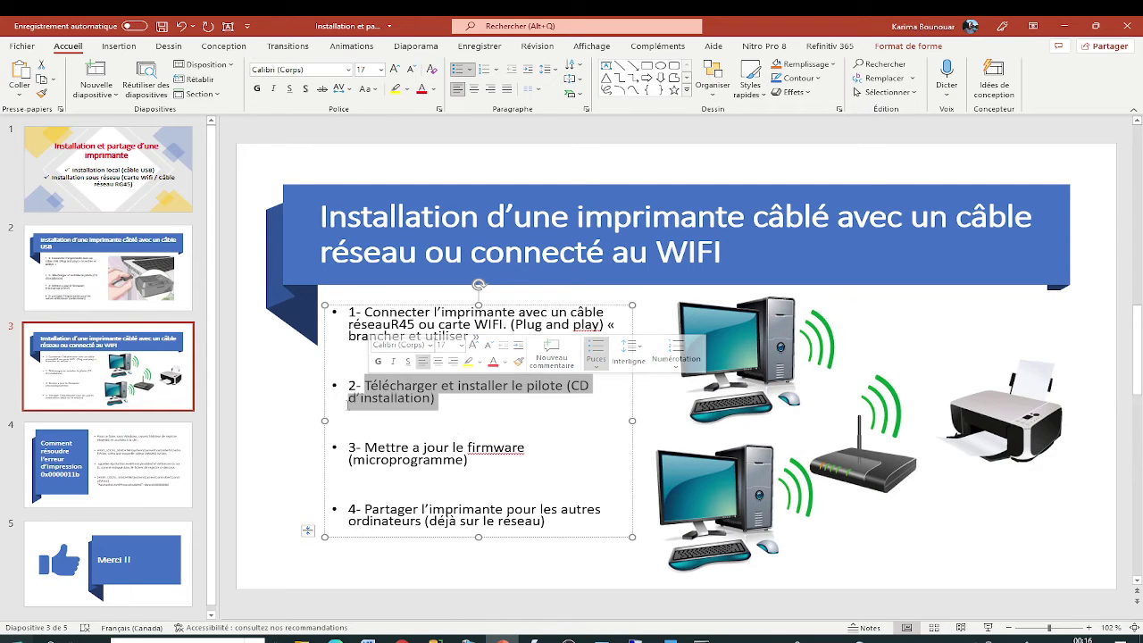